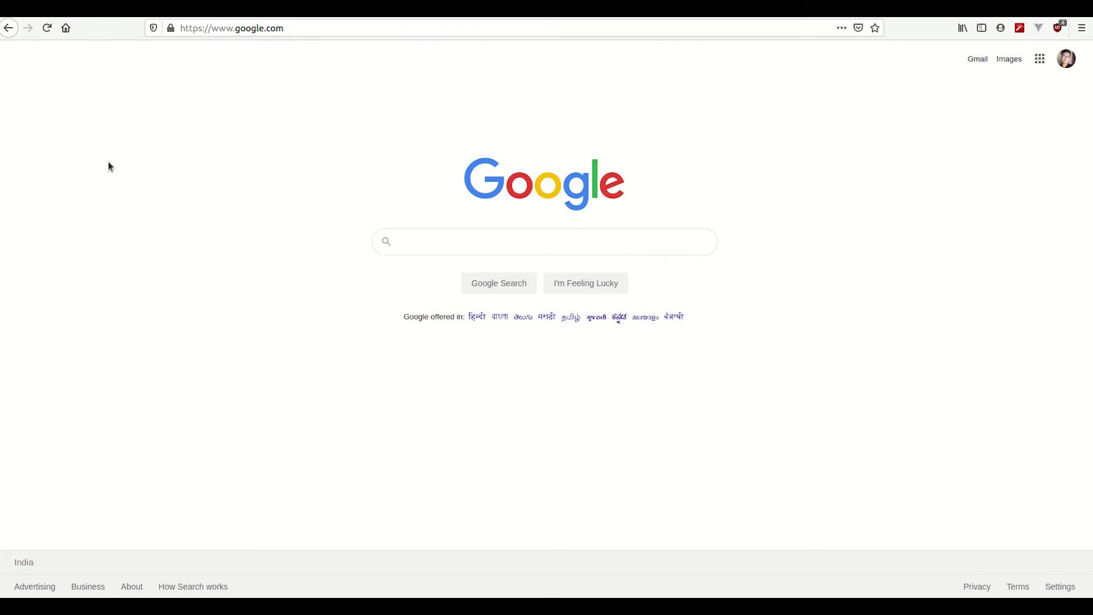
Search Google for 'tinkercad' and follow the 'Tinkercad | Create 3D digital designs' result.
left_click(461, 246)
type("tink")
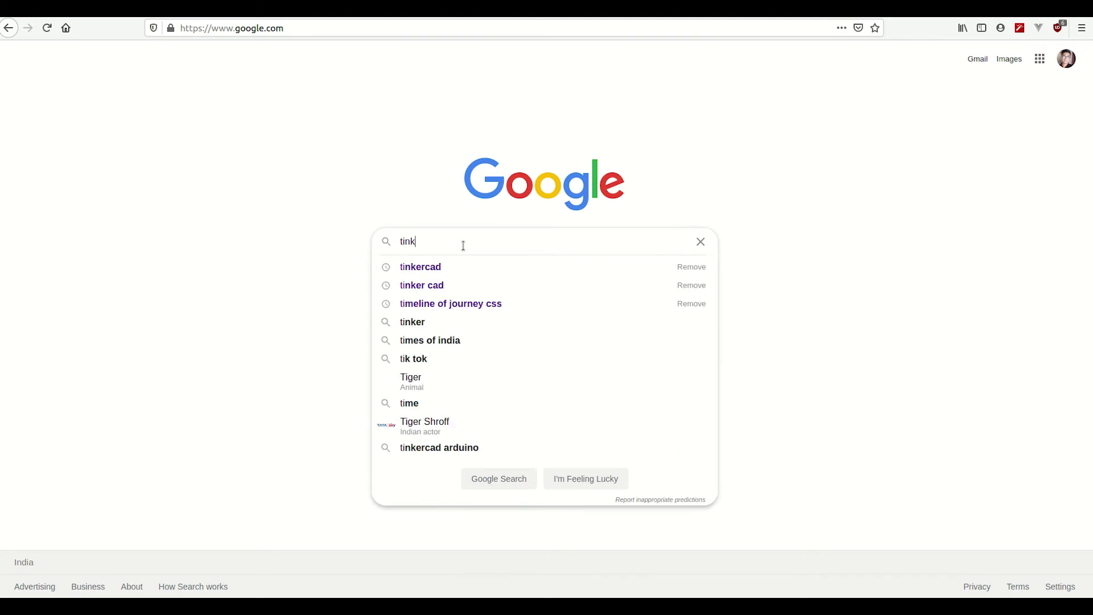
type("ercad")
key("Return")
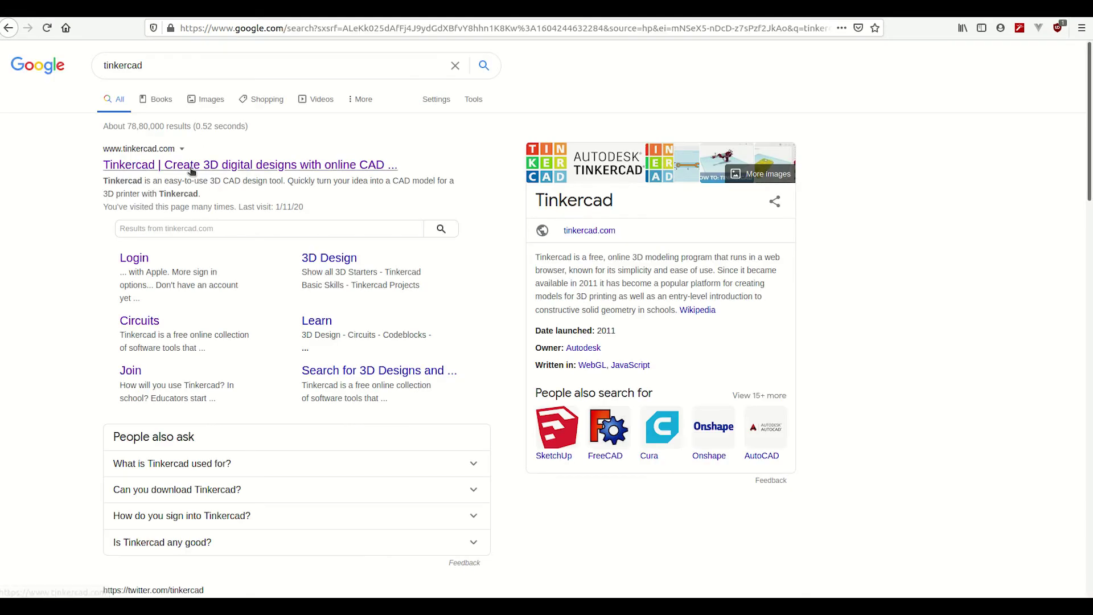
left_click(192, 168)
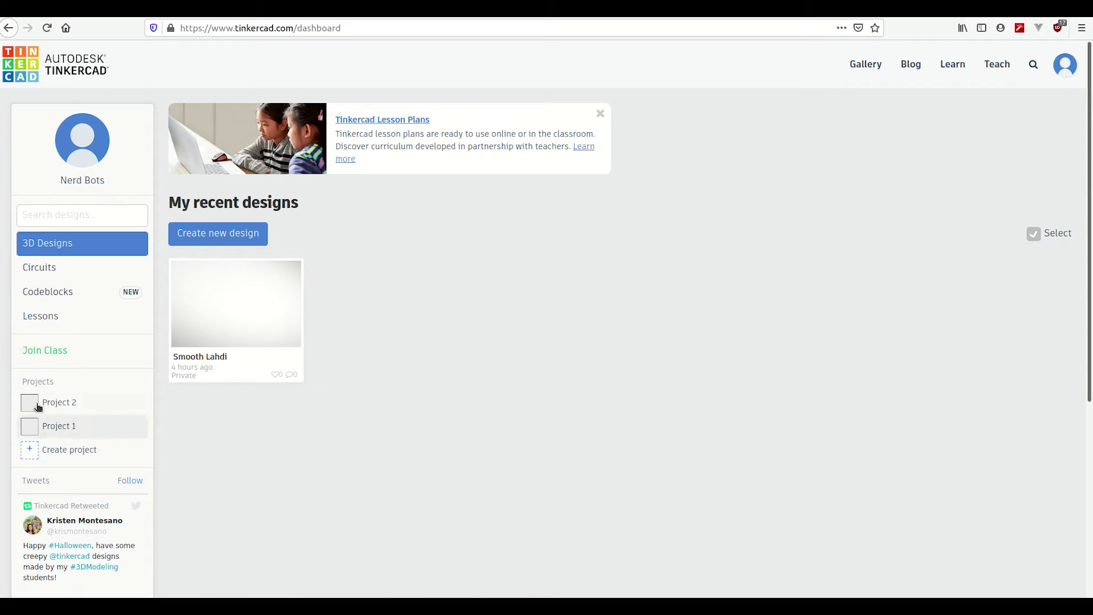
Create Project 3 on the dashboard and start a new Circuit design in it.
left_click(31, 455)
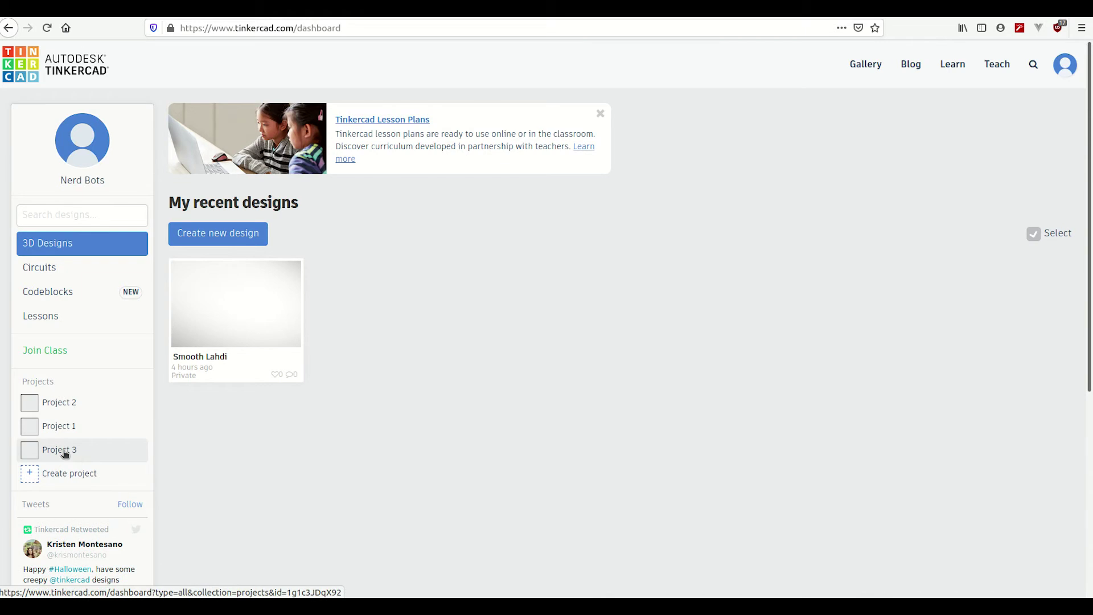
left_click(64, 451)
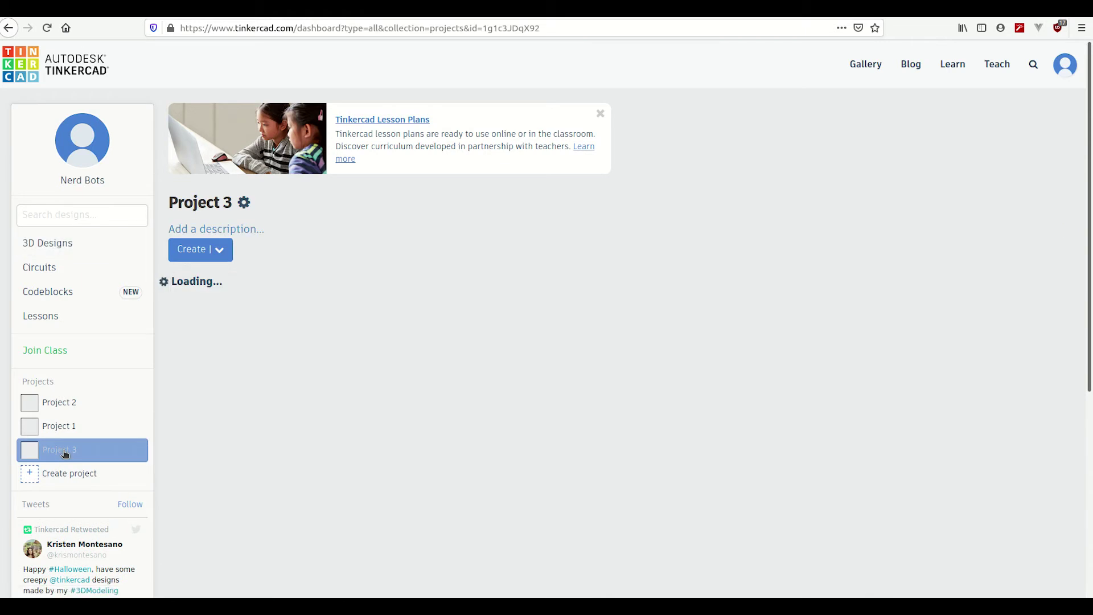
left_click(221, 252)
left_click(200, 299)
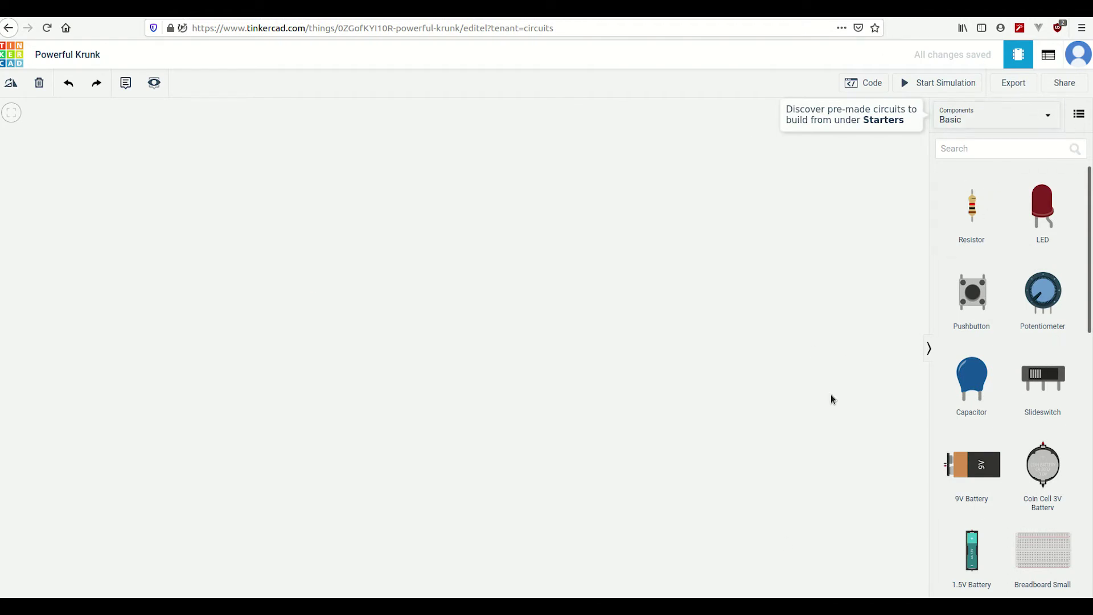
scroll(1060, 358, "down", 3)
scroll(1022, 558, "down", 3)
scroll(1022, 559, "down", 1)
scroll(1022, 558, "up", 3)
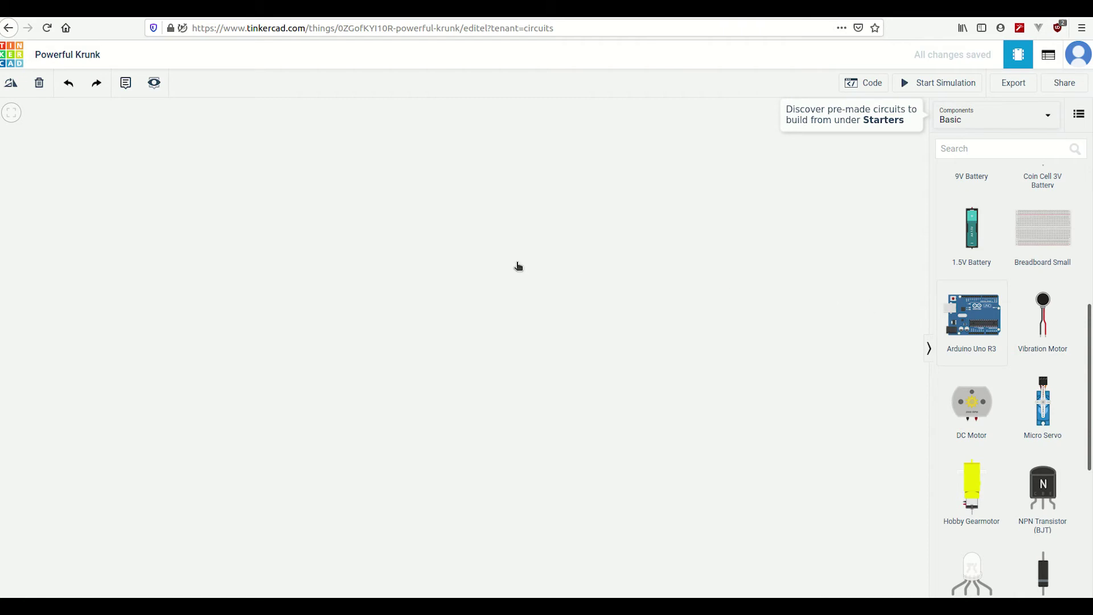
Drag an Arduino Uno R3 board from the Components panel onto the canvas.
mouse_move(969, 318)
left_mouse_down()
mouse_move(515, 266)
mouse_move(517, 365)
mouse_move(482, 432)
left_mouse_up()
scroll(518, 365, "down", 2)
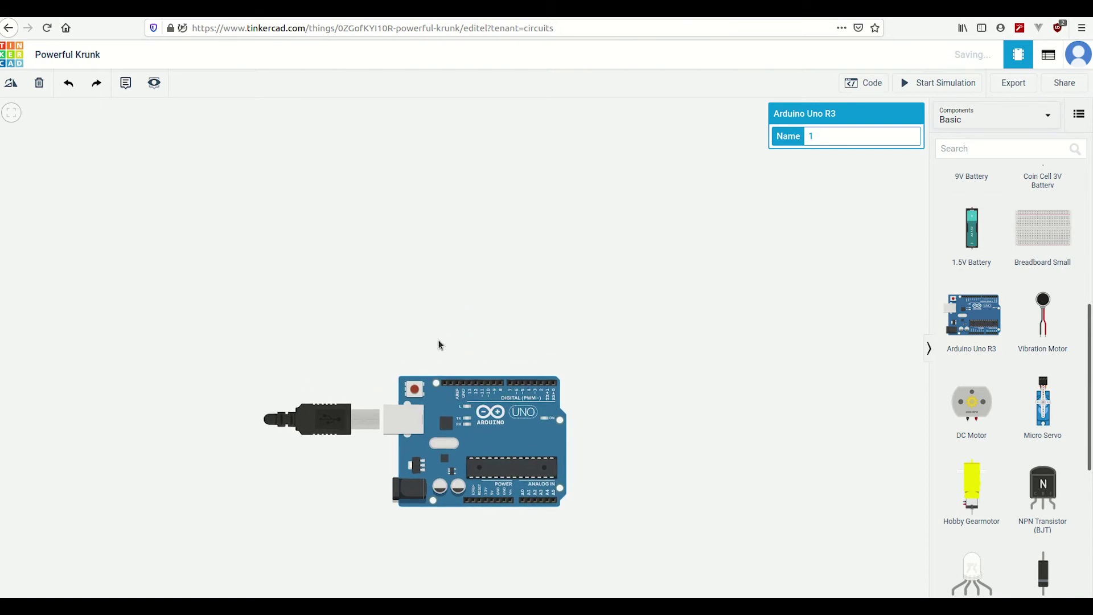
Find Keypad 4x4 in the parts search and place it above the Arduino board.
left_click(829, 225)
left_click(1005, 148)
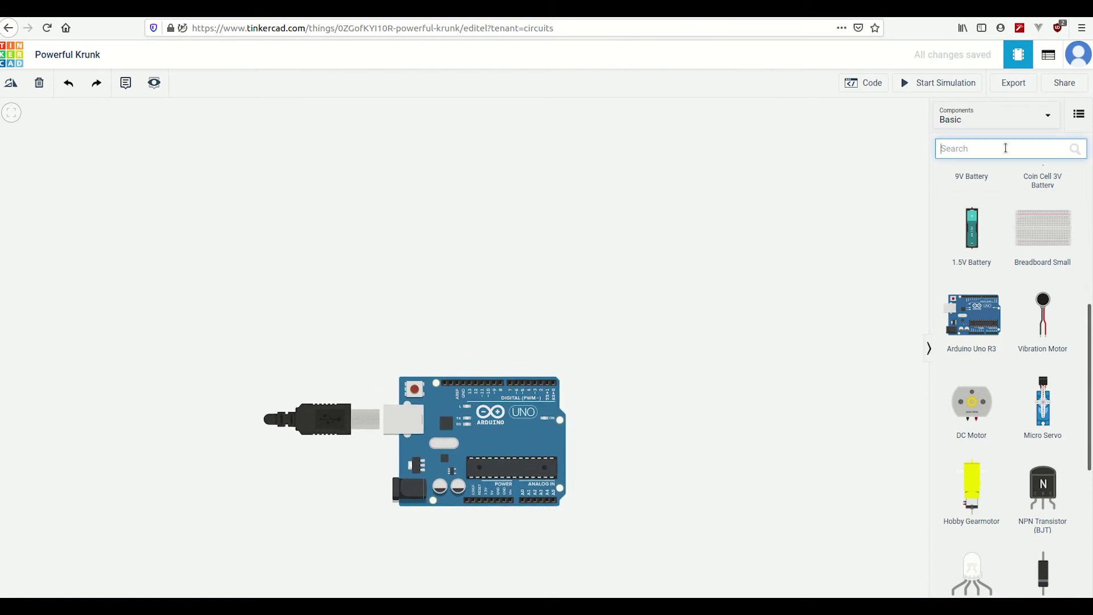
type("keypad")
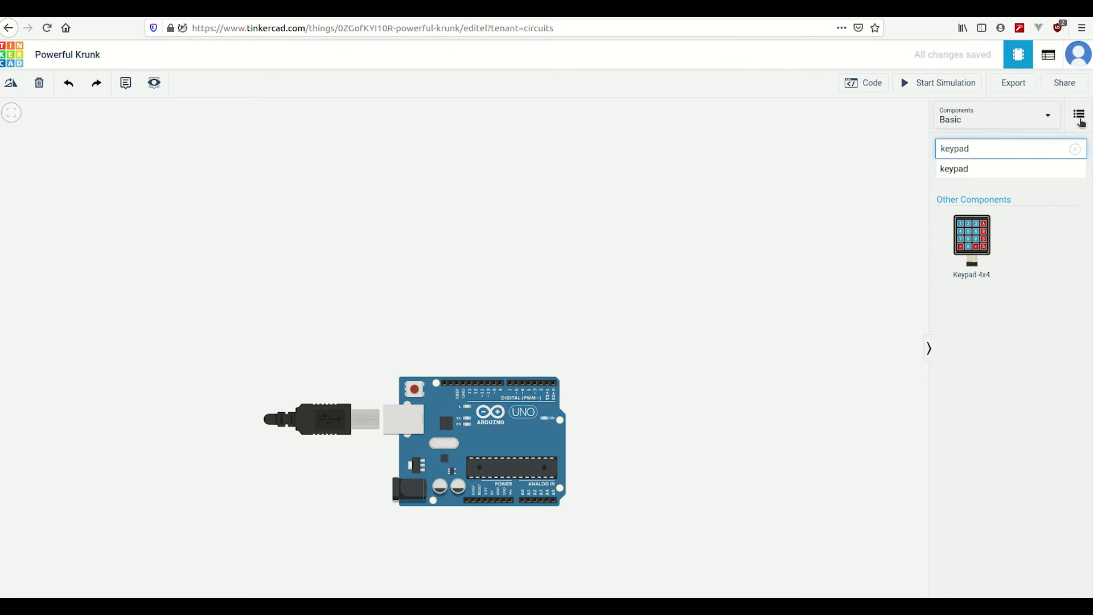
left_click_drag(971, 239, 525, 350)
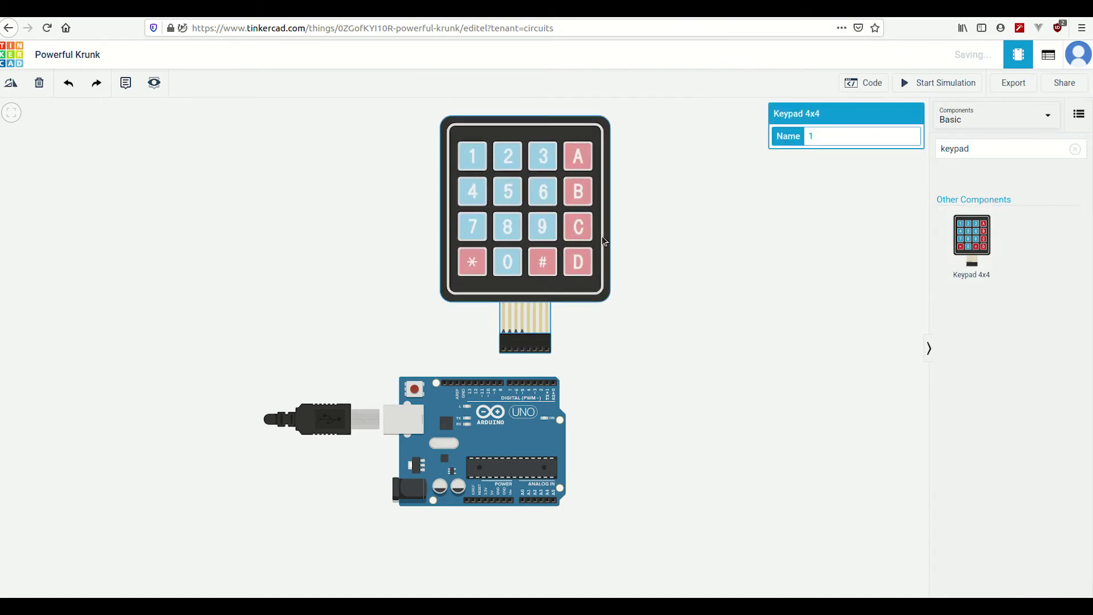
left_click(714, 295)
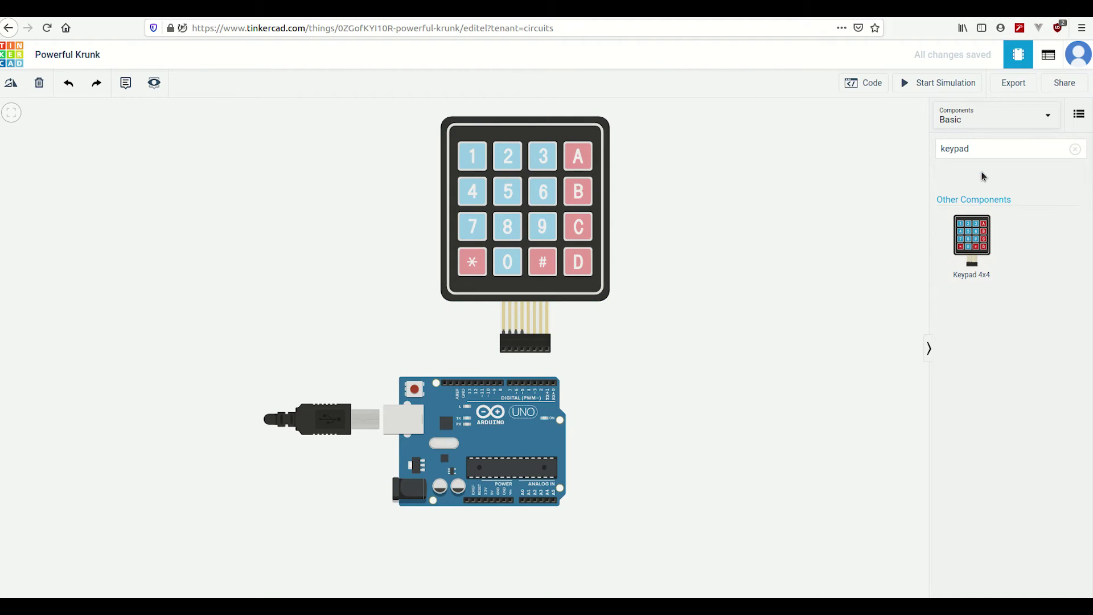
left_click(978, 151)
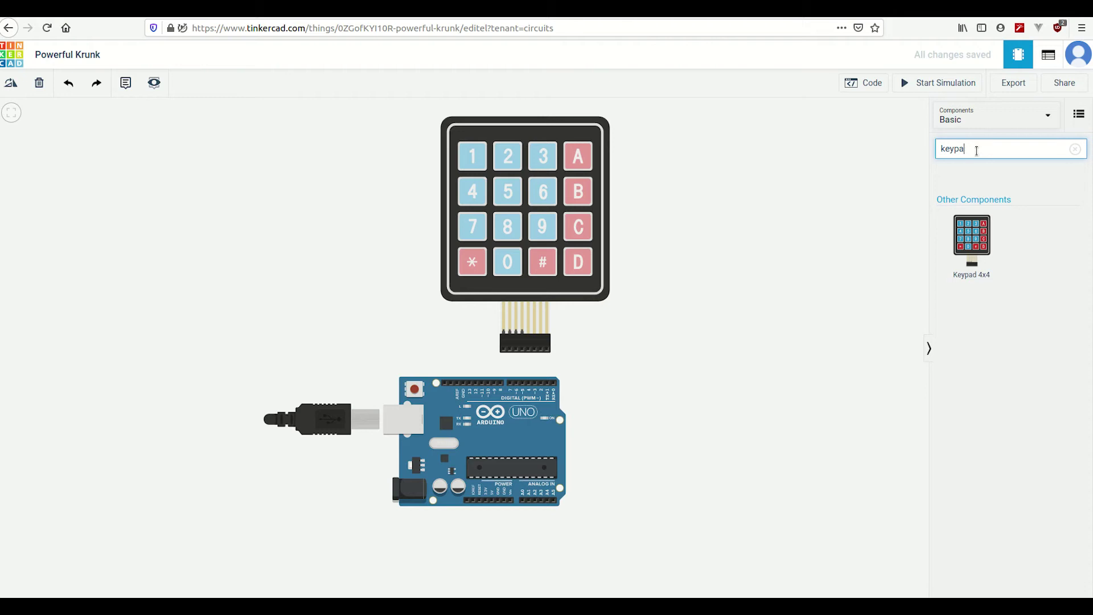
Search 'led' and place two LEDs side by side below the keypad.
key("BackSpace")
key("BackSpace")
key("BackSpace")
key("BackSpace")
key("BackSpace")
type("led")
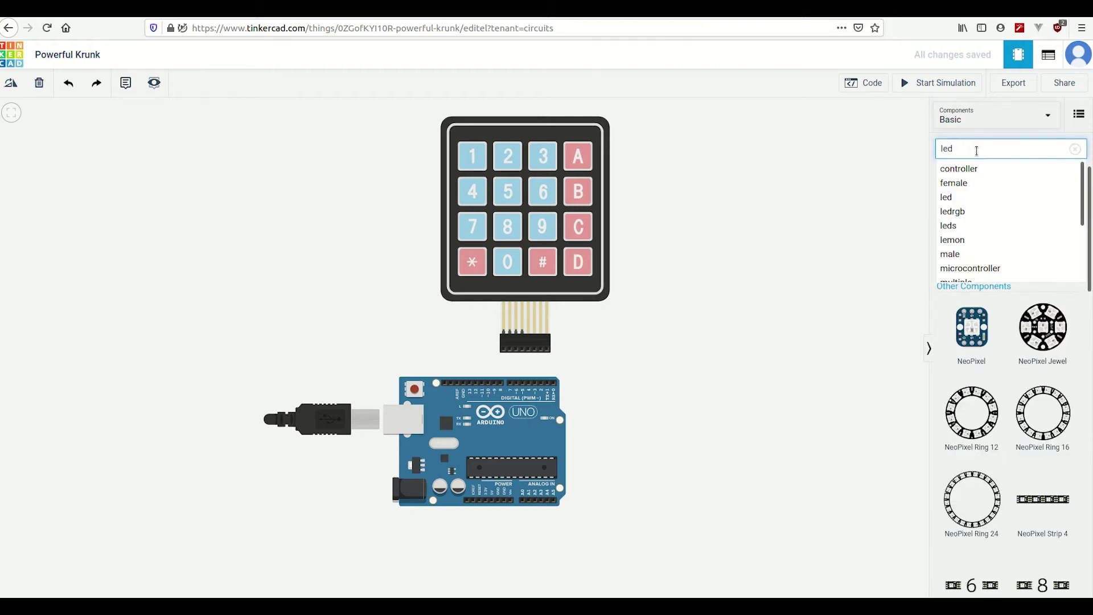
left_click(970, 243)
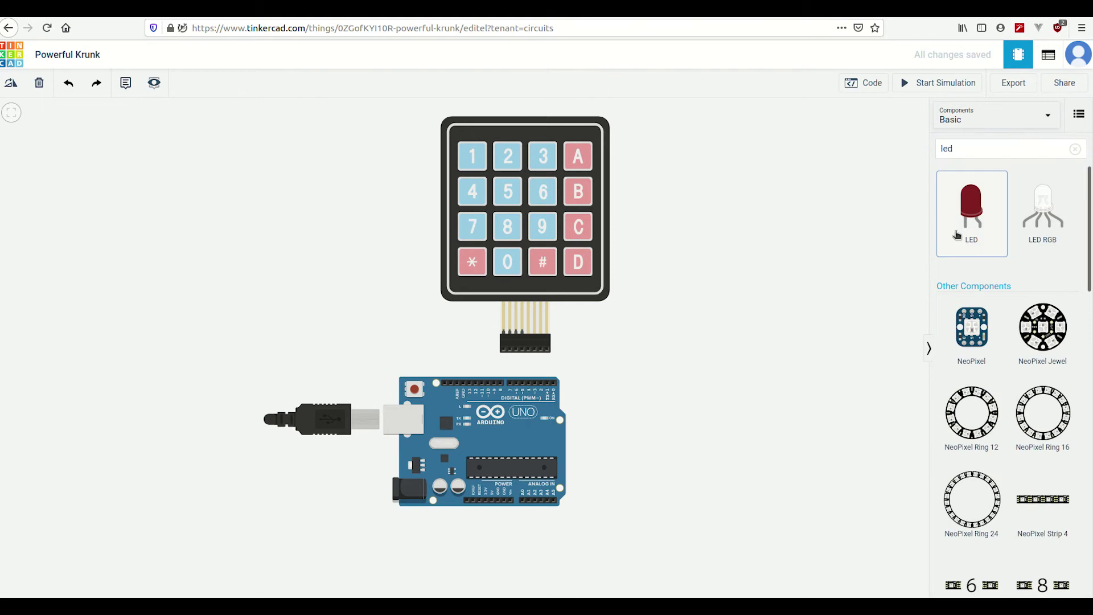
left_click(444, 341)
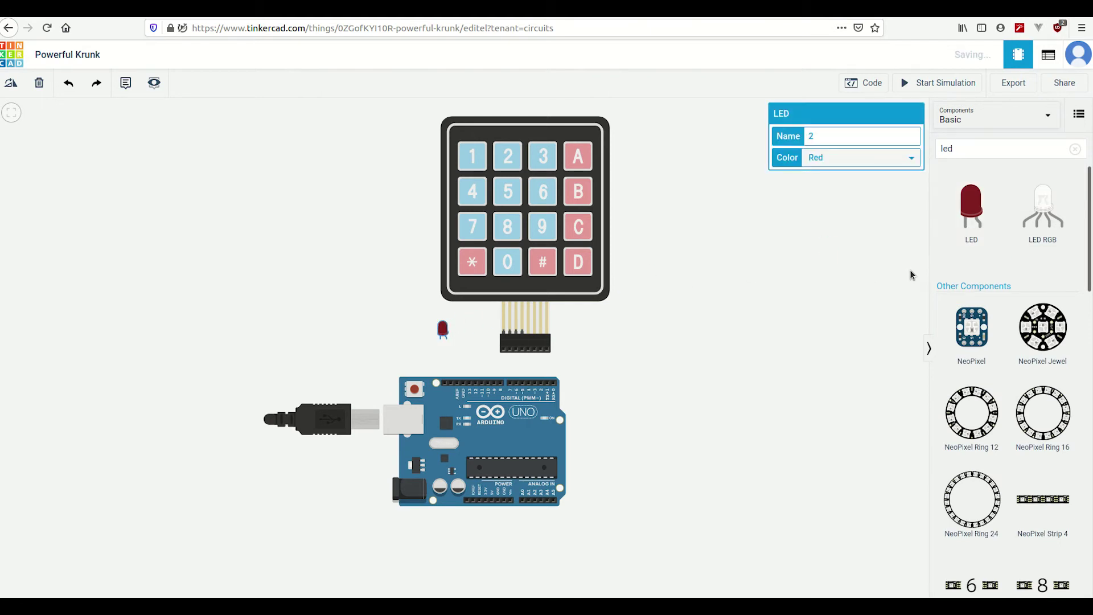
left_click(944, 252)
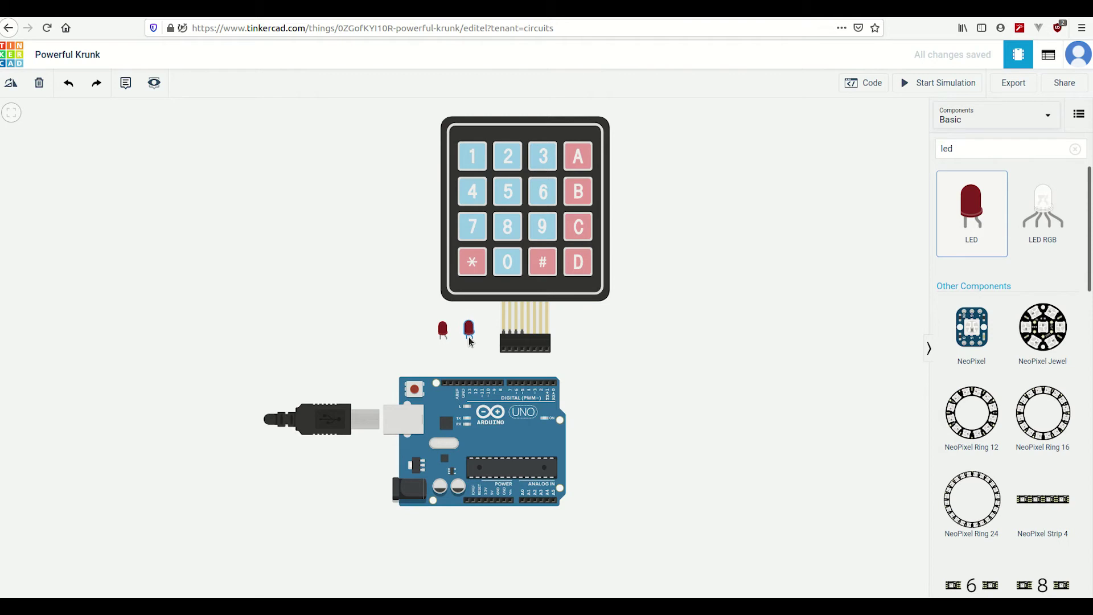
left_click(469, 341)
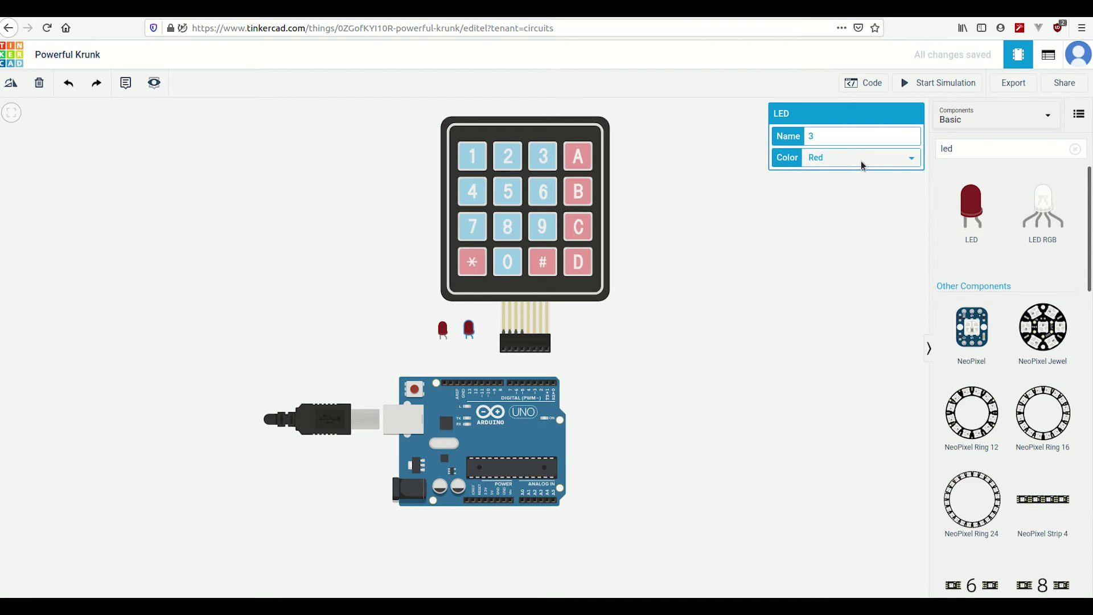
Set the second LED's Color to Green in the inspector.
left_click(467, 332)
left_click(850, 159)
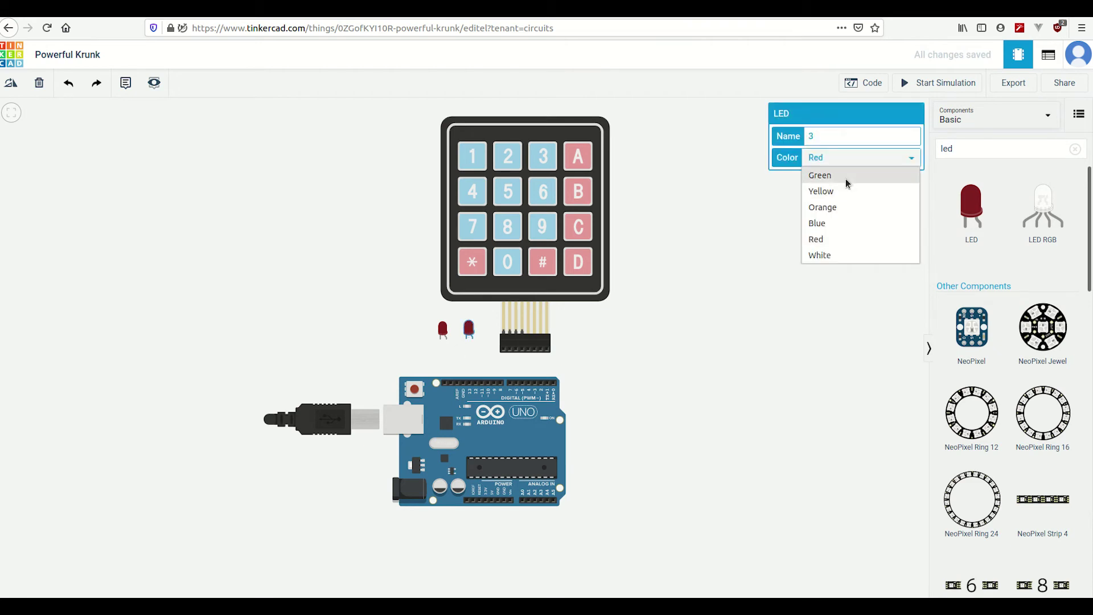
left_click(820, 174)
left_click(434, 349)
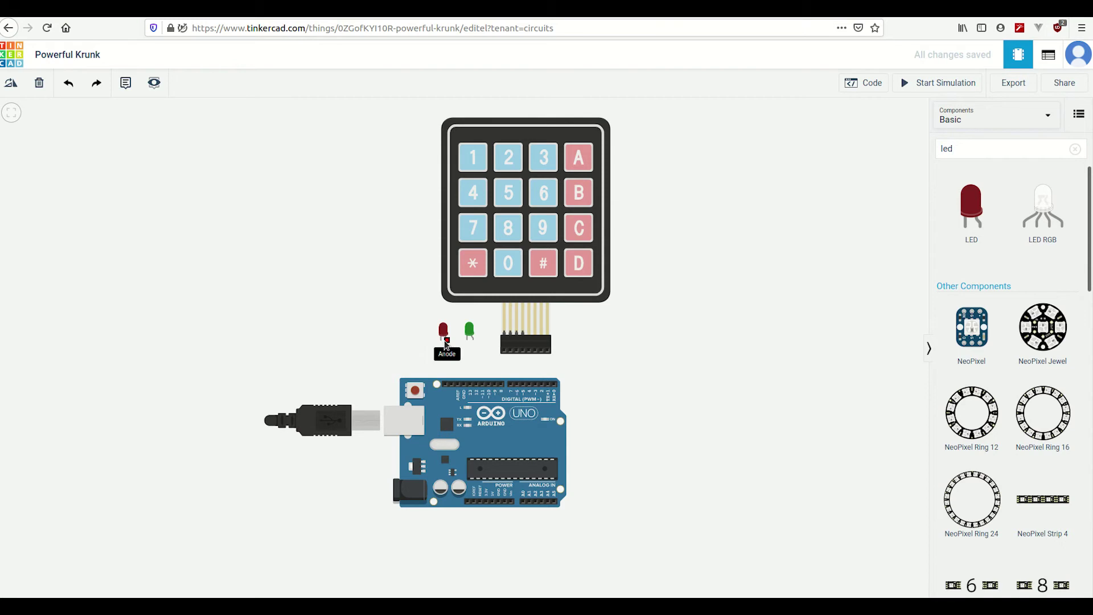
Wire the cathode legs of the red and green LEDs to the Arduino GND pin.
left_click(441, 345)
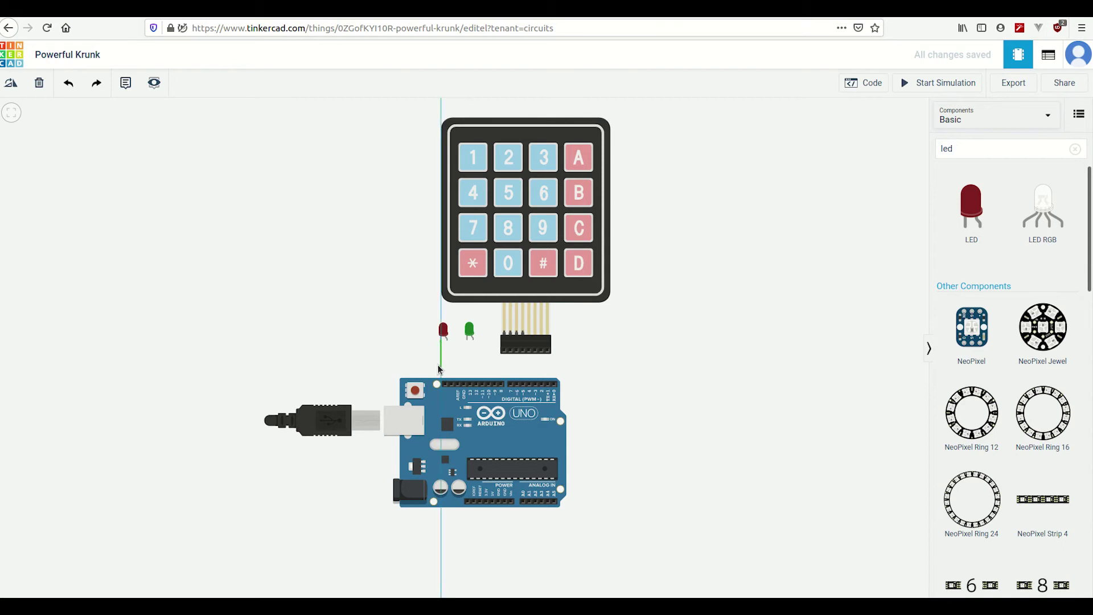
left_click(461, 383)
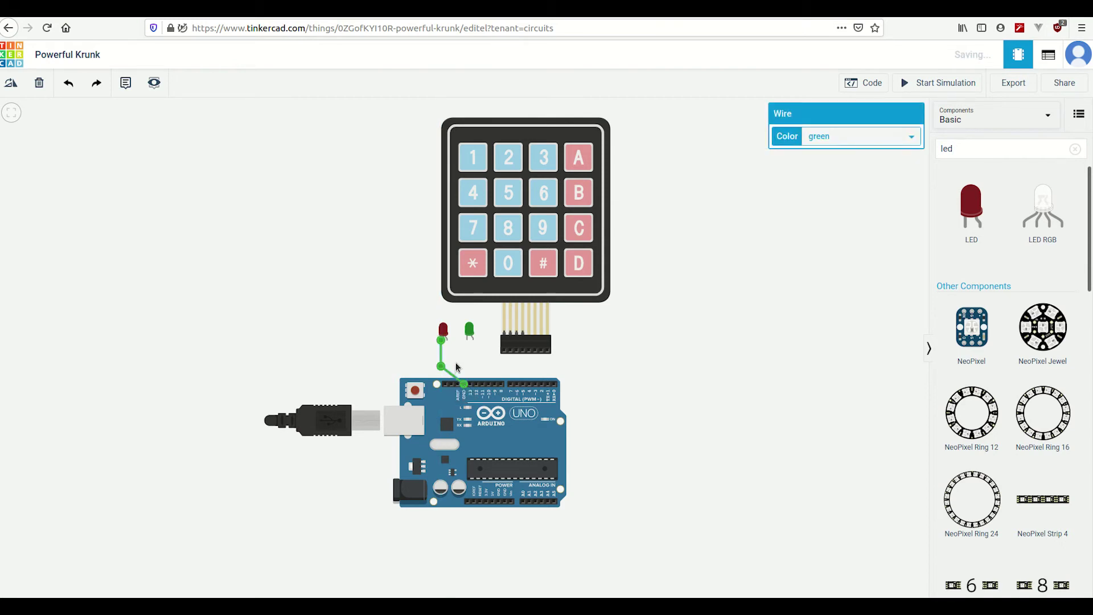
left_click(469, 342)
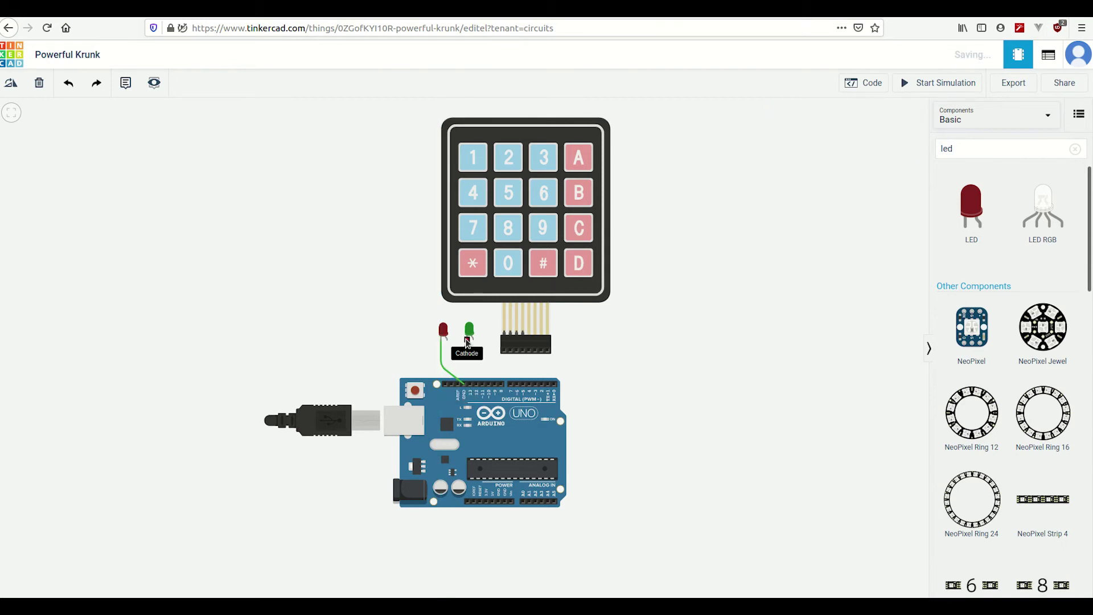
left_click(464, 387)
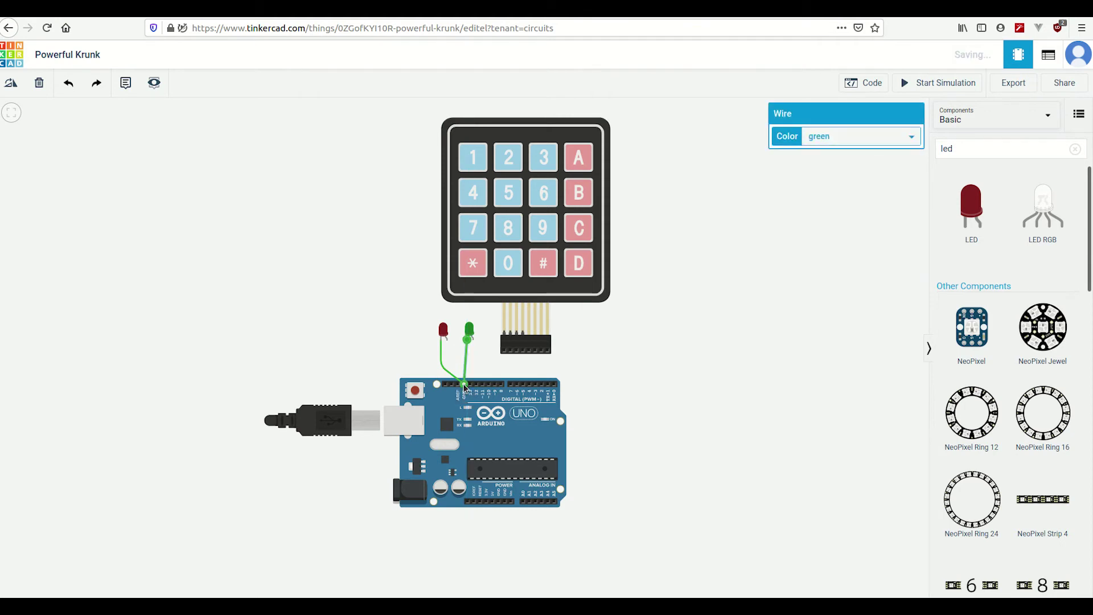
left_click(493, 369)
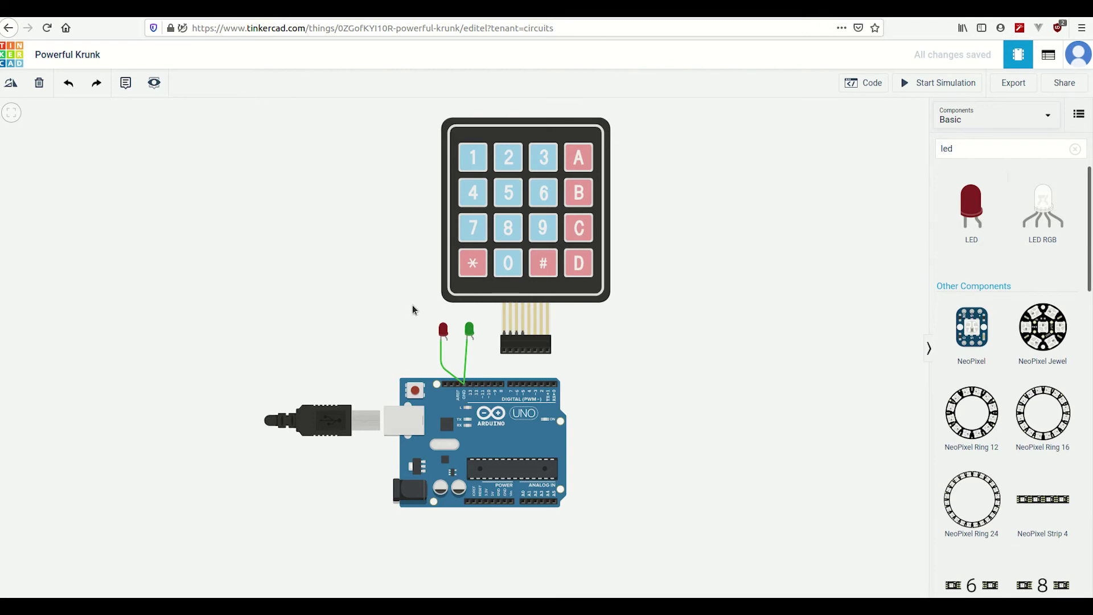
left_click(968, 151)
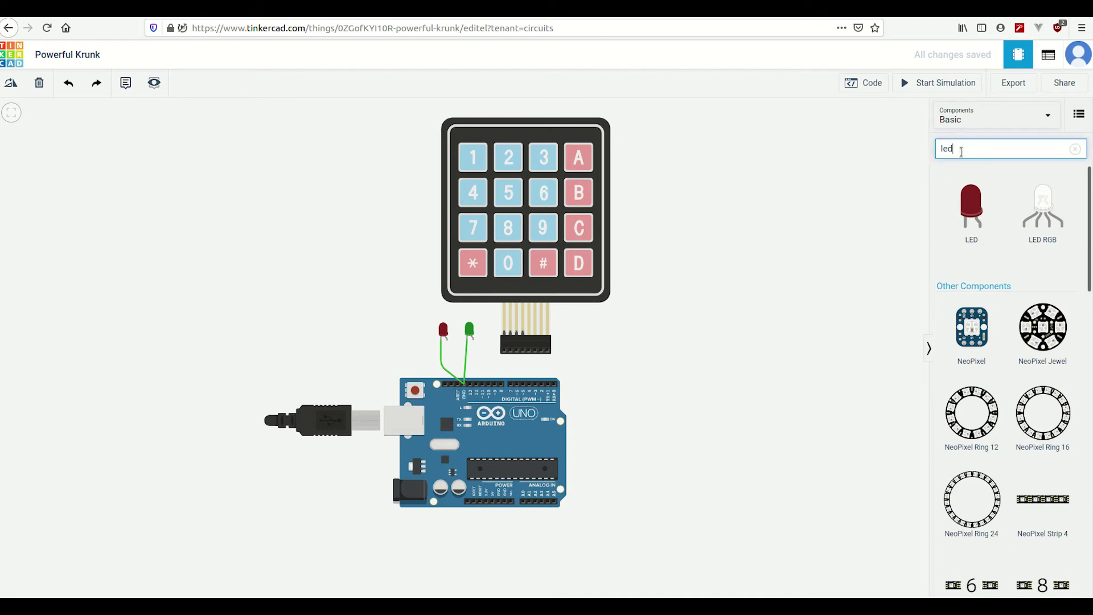
Search for a resistor and place two resistors on the LEDs' free legs.
key("BackSpace")
key("BackSpace")
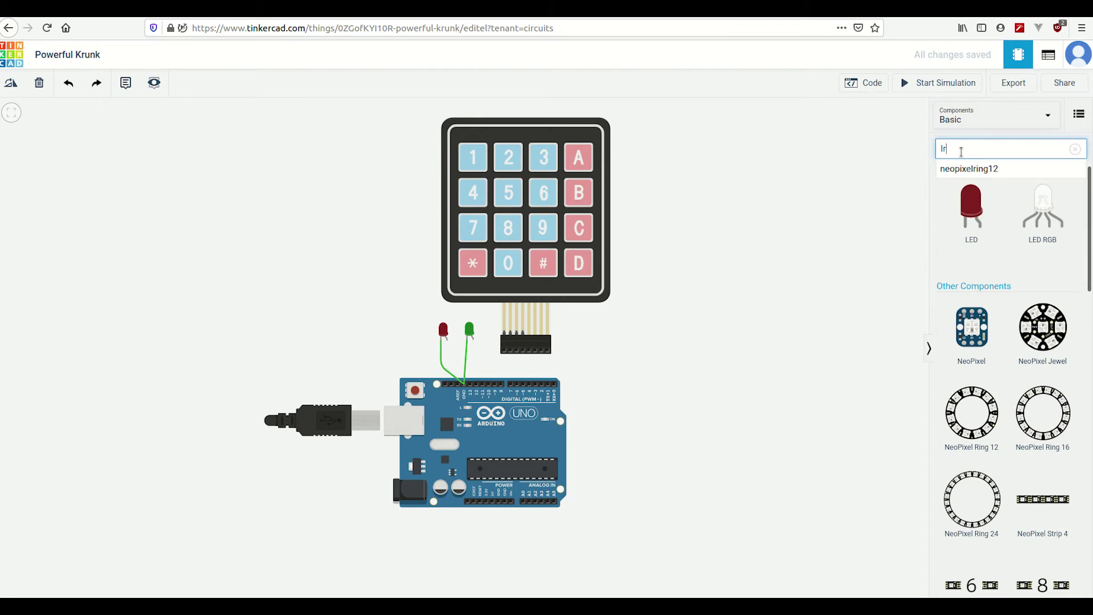
type("resi")
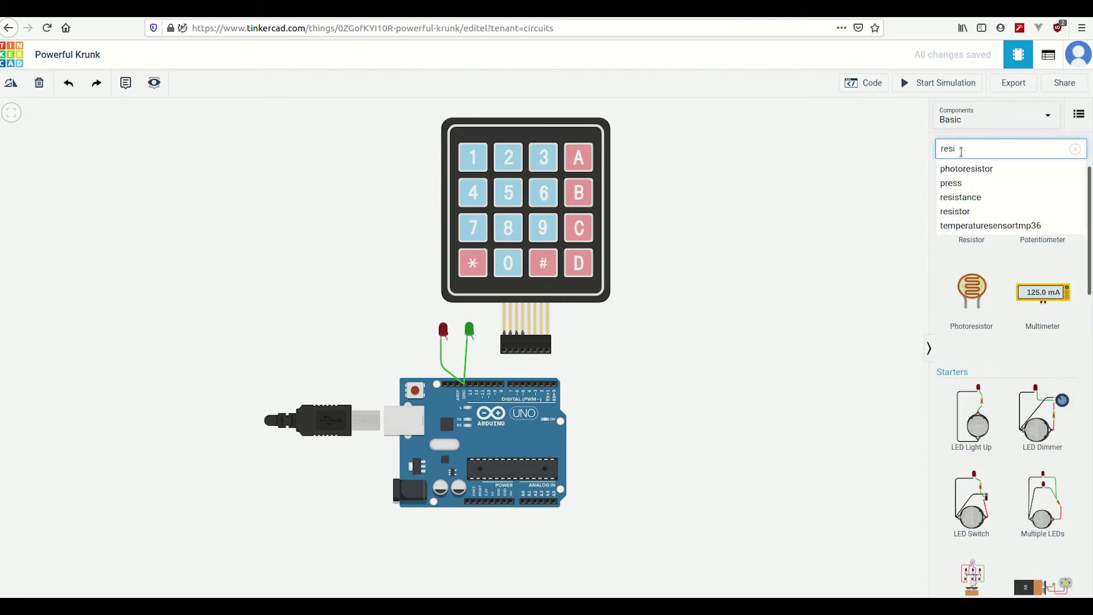
key("Down")
key("Down")
key("Down")
key("Return")
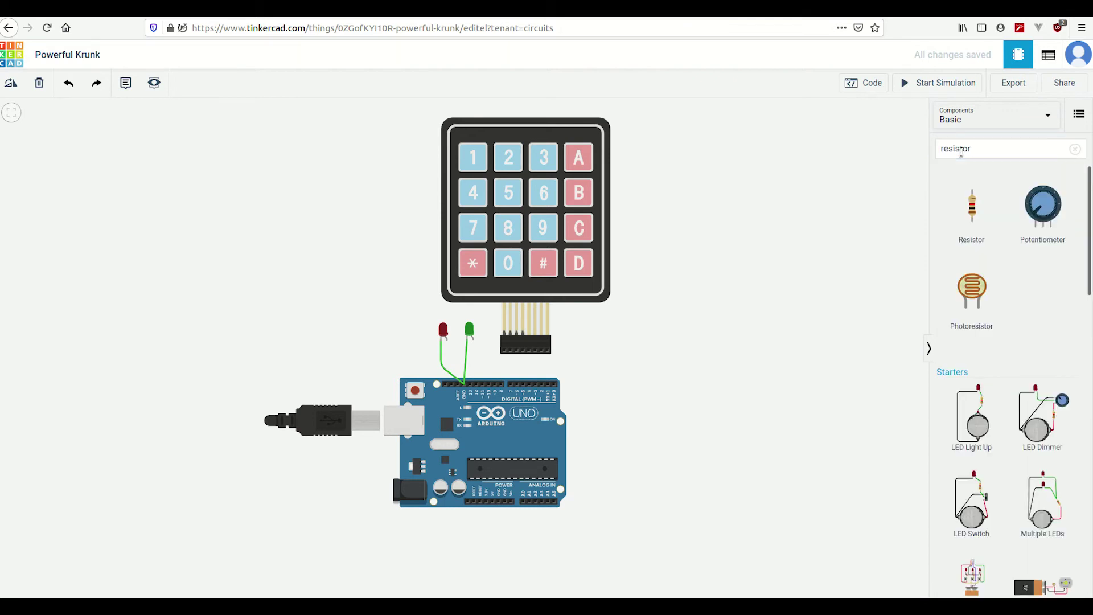
mouse_move(971, 213)
left_mouse_down()
mouse_move(433, 365)
mouse_move(449, 356)
left_mouse_up()
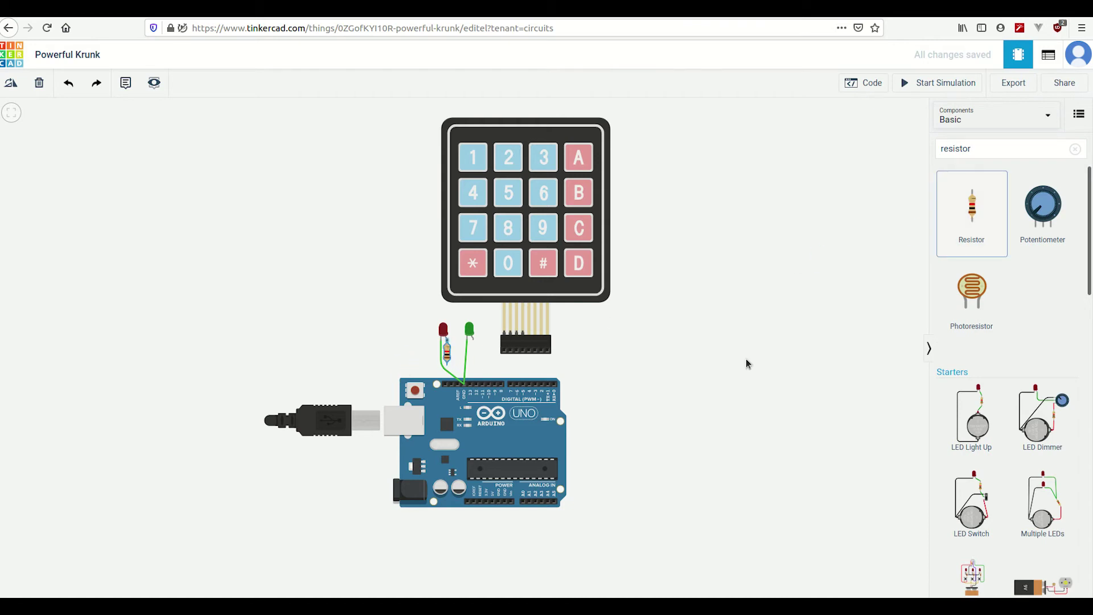
left_click_drag(984, 214, 476, 358)
left_click(694, 375)
Set both LED resistors' value to 220 with the unit Ω.
left_click(446, 350)
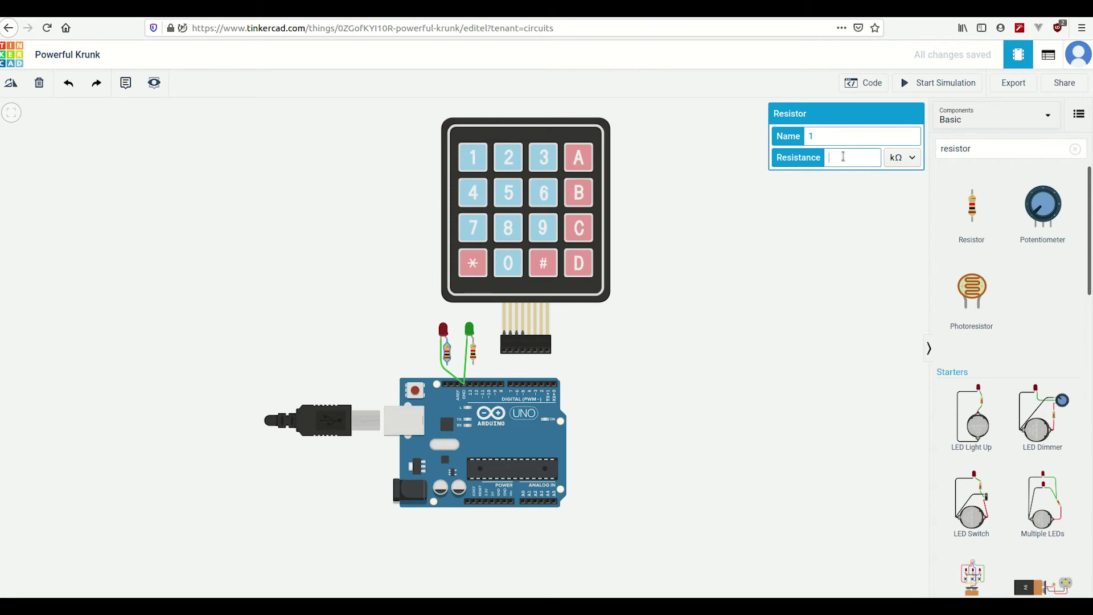
left_click(904, 160)
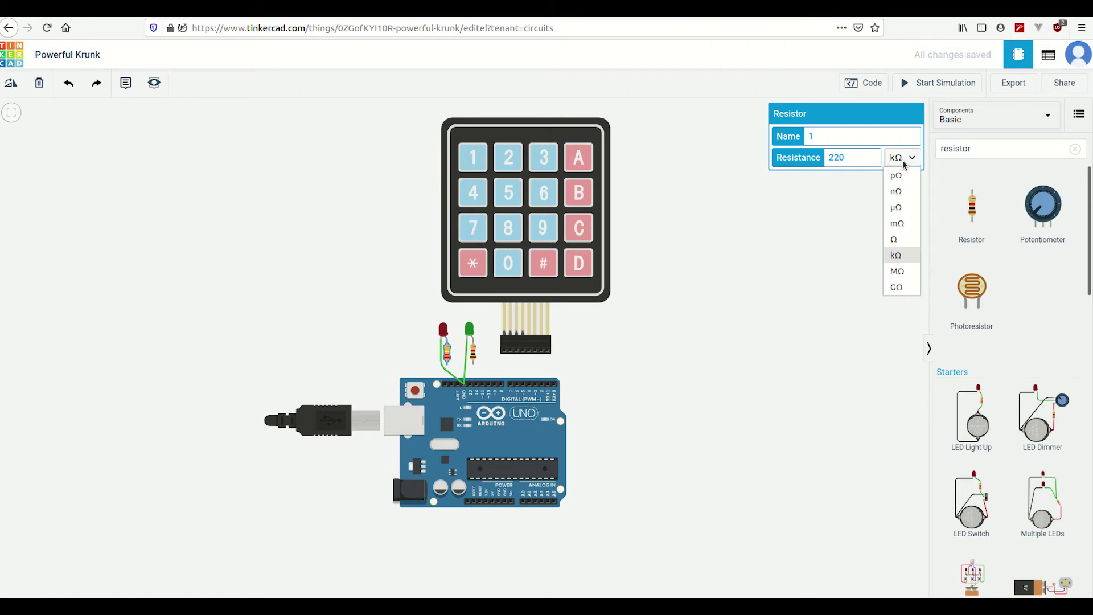
left_click(900, 238)
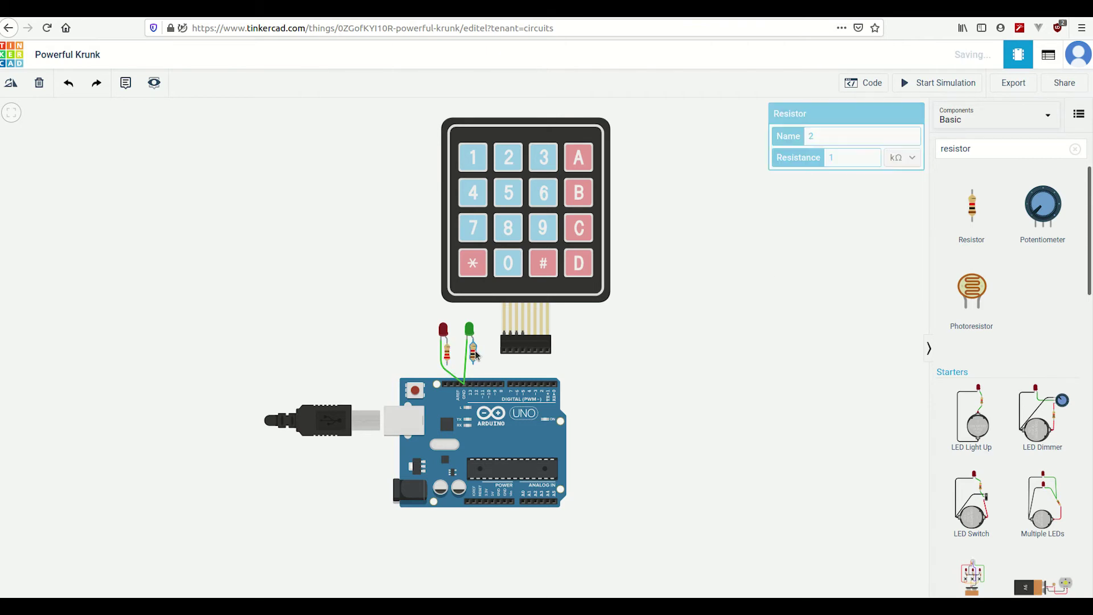
left_click(792, 212)
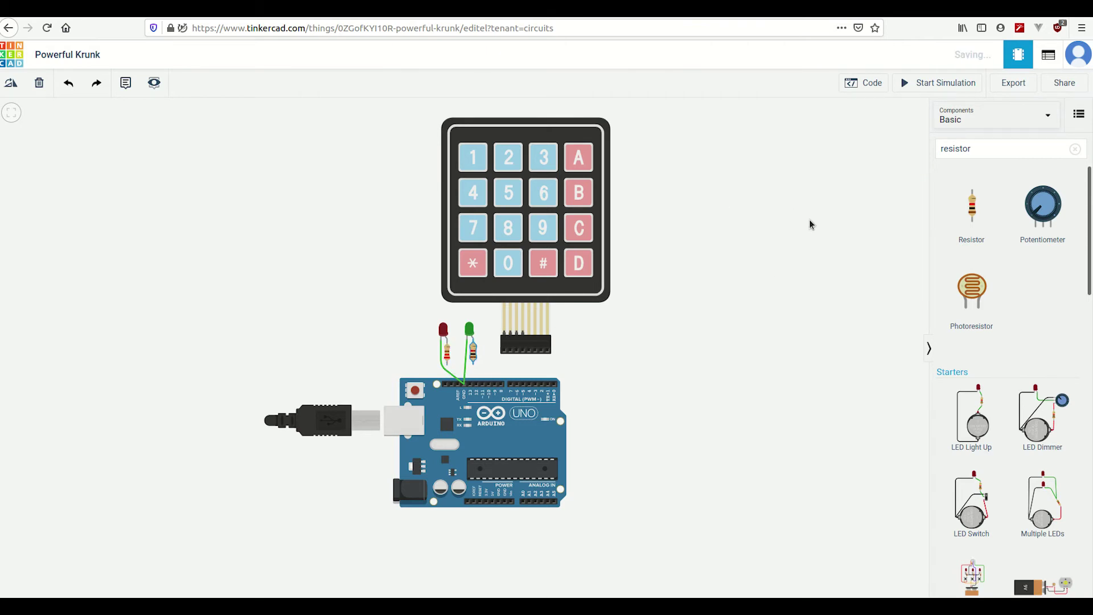
left_click(473, 352)
left_click(476, 360)
type("220")
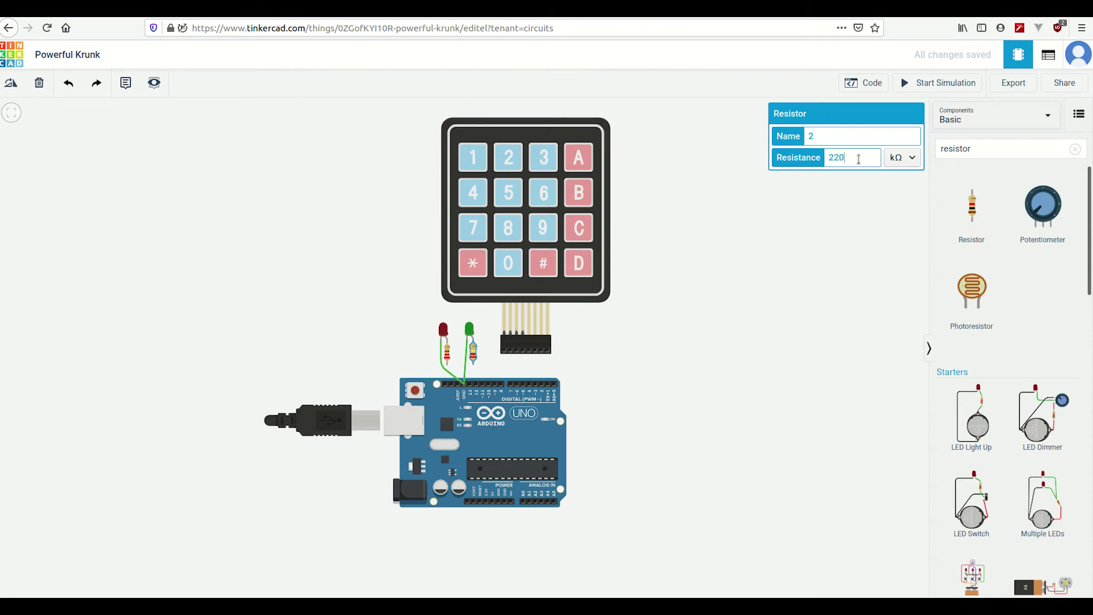
left_click(900, 157)
left_click(893, 254)
left_click(573, 342)
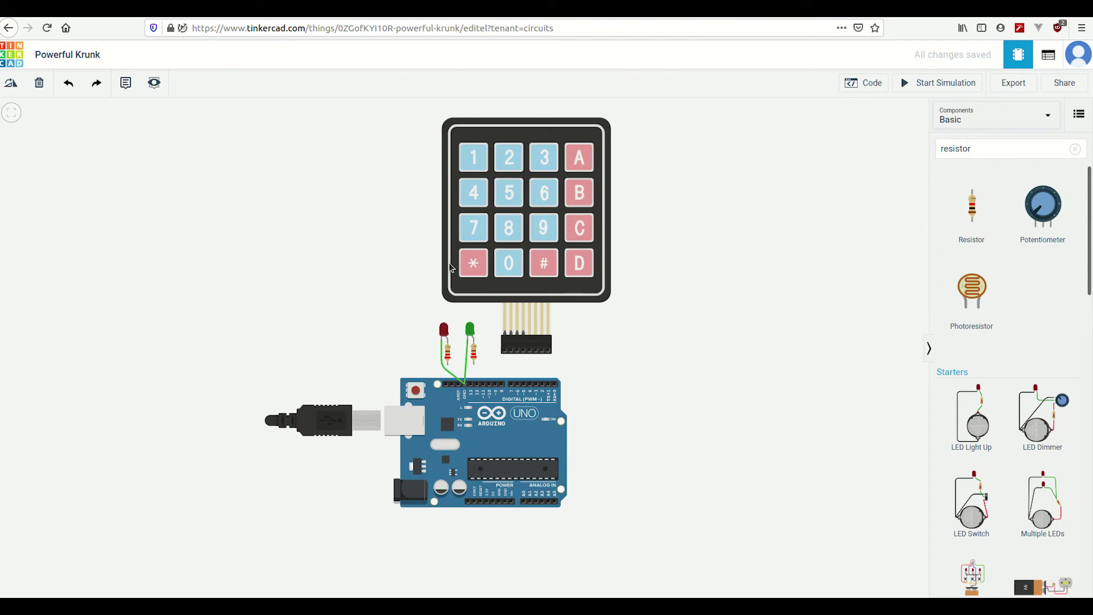
Wire the red and green LED resistors' free terminals to Arduino digital pins.
left_click(447, 369)
left_click(472, 384)
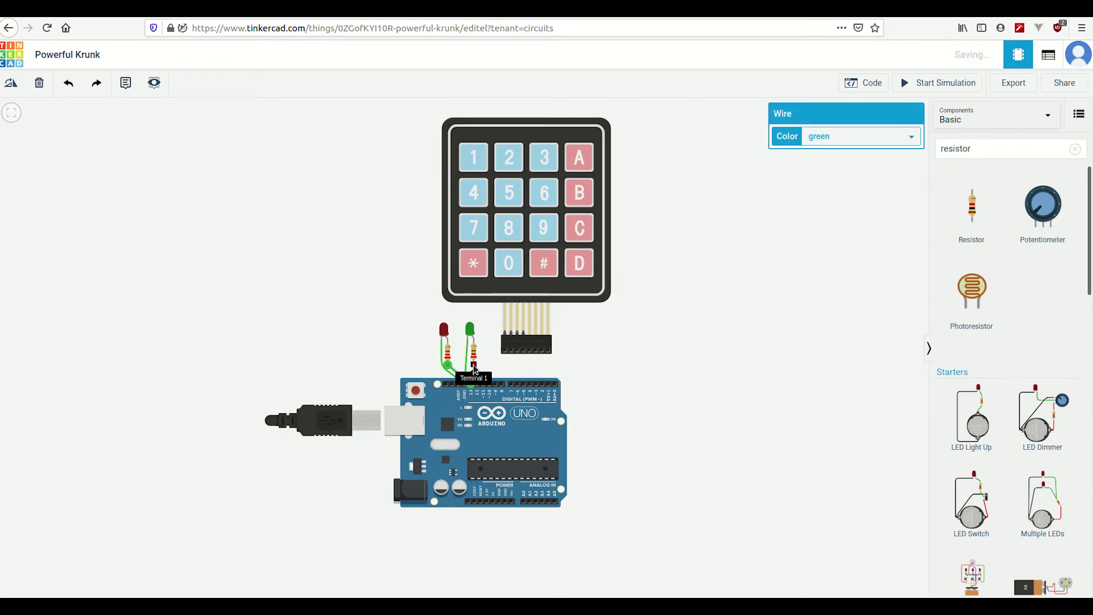
left_click(474, 370)
left_click(483, 385)
left_click(672, 372)
left_click_drag(563, 231, 559, 229)
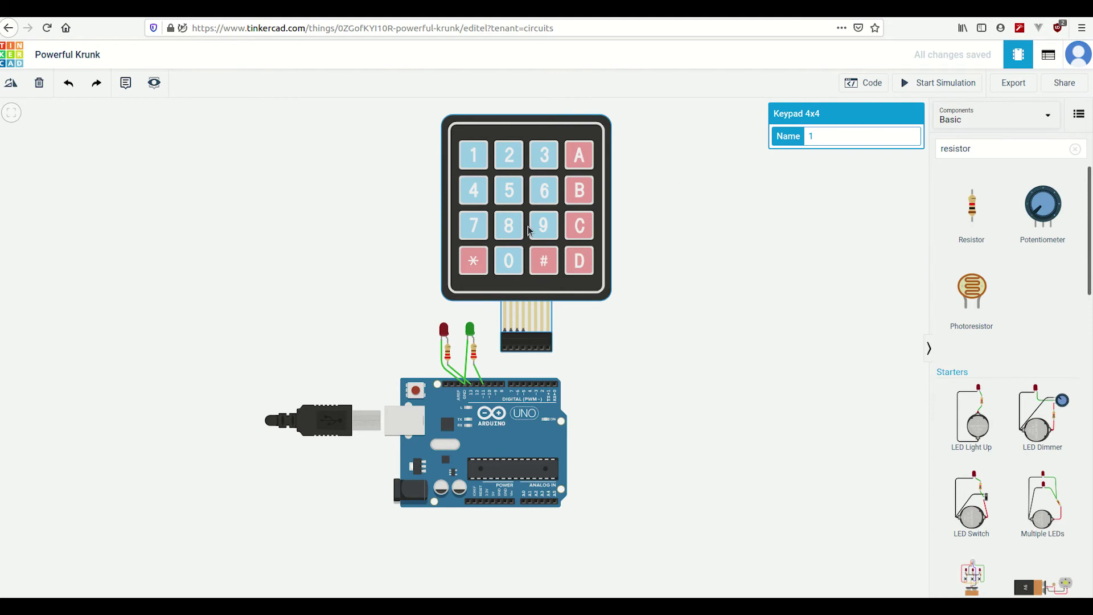
Wire the first four keypad connector pins to Arduino pins D10, D9, D8 and D7.
left_click(503, 347)
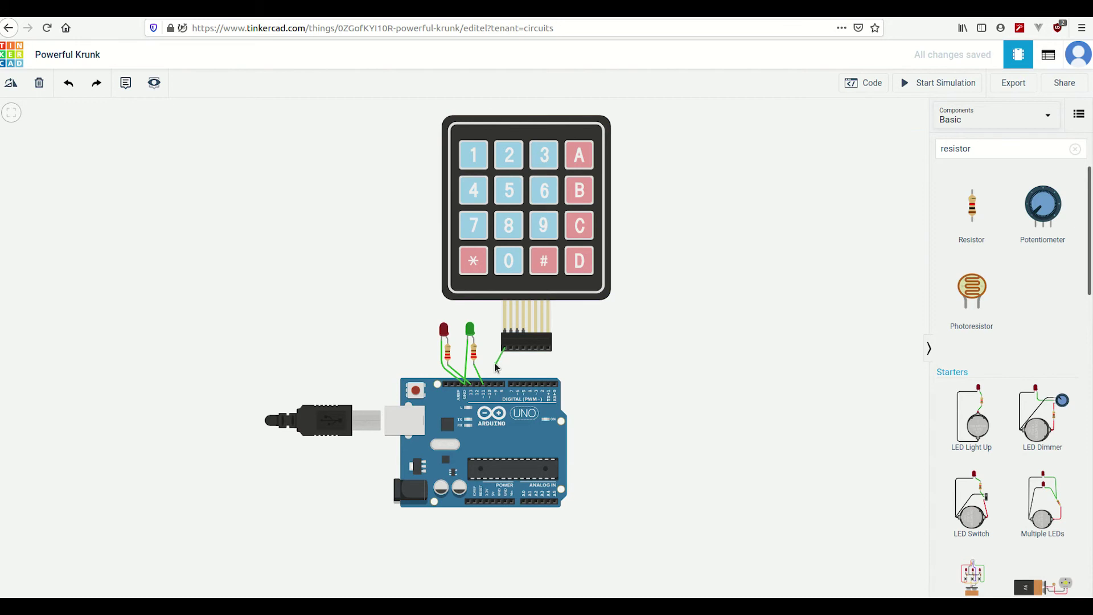
left_click(488, 386)
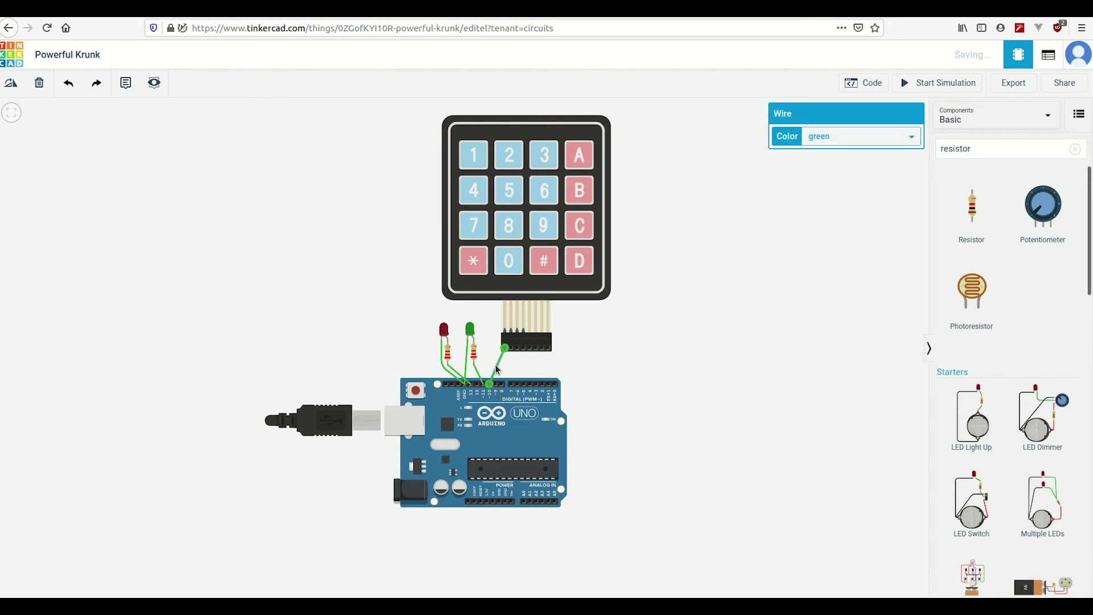
left_click(493, 383)
left_click(511, 348)
left_click(515, 348)
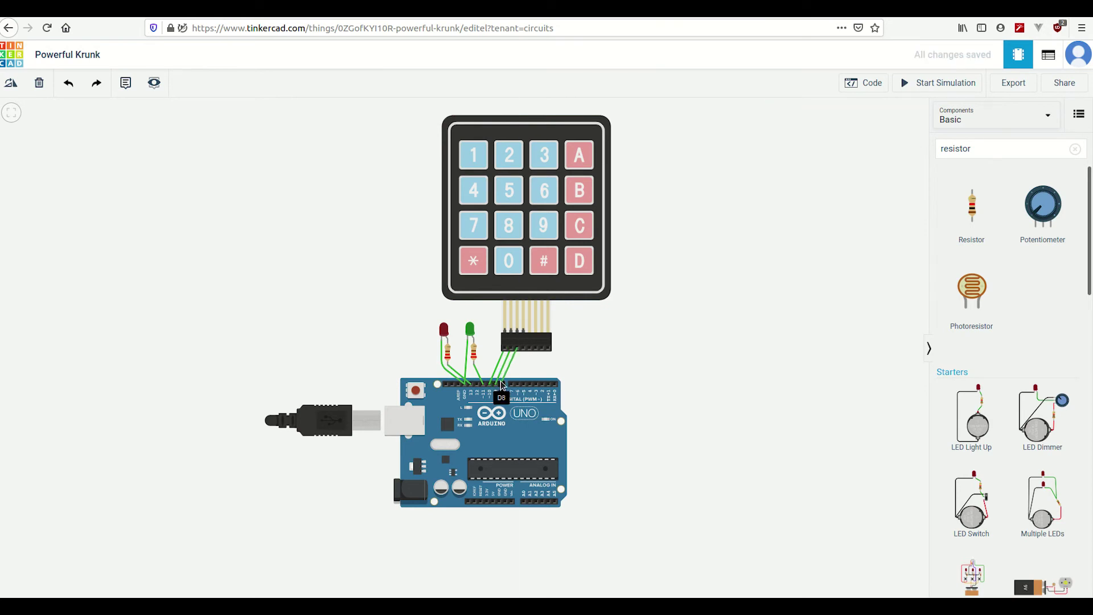
left_click(501, 386)
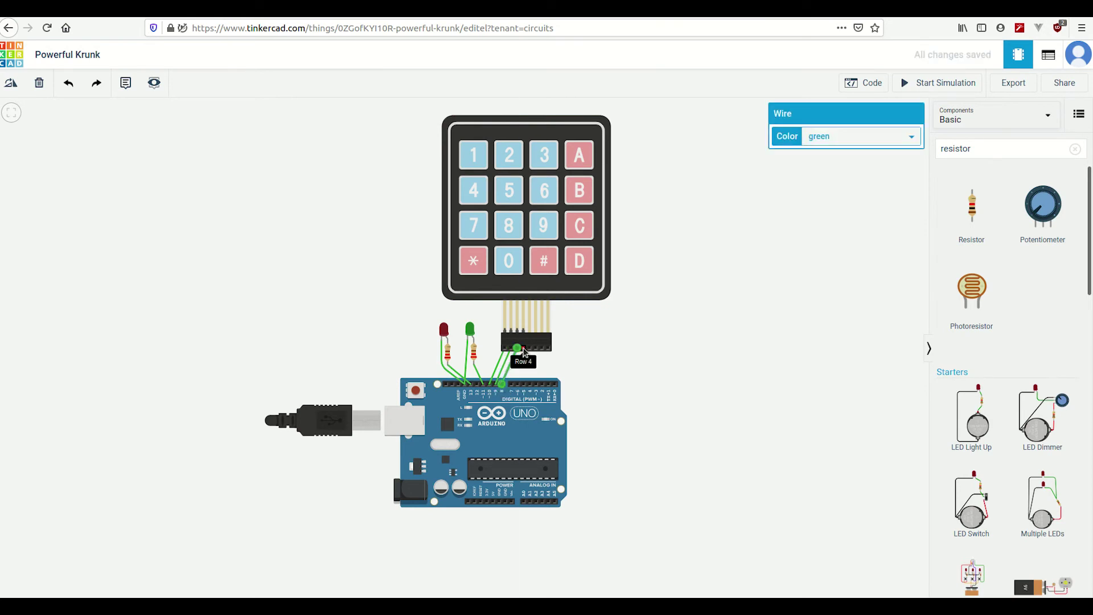
left_click(524, 349)
left_click(512, 384)
Wire the remaining four keypad pins to the next Arduino digital pins.
left_click(528, 348)
left_click(522, 384)
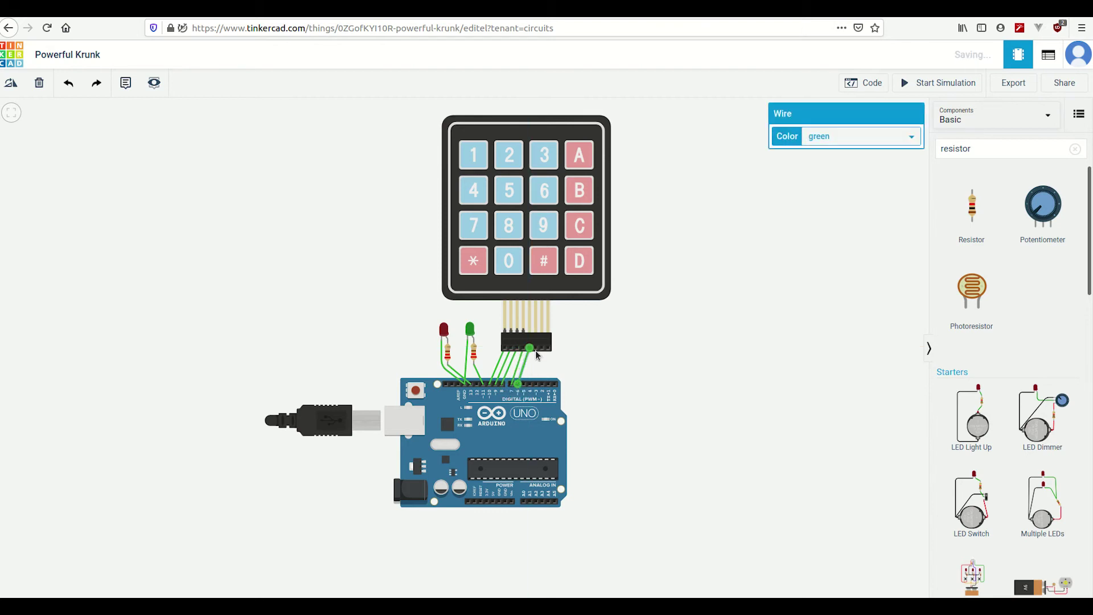
left_click(533, 348)
left_click(520, 384)
left_click(541, 348)
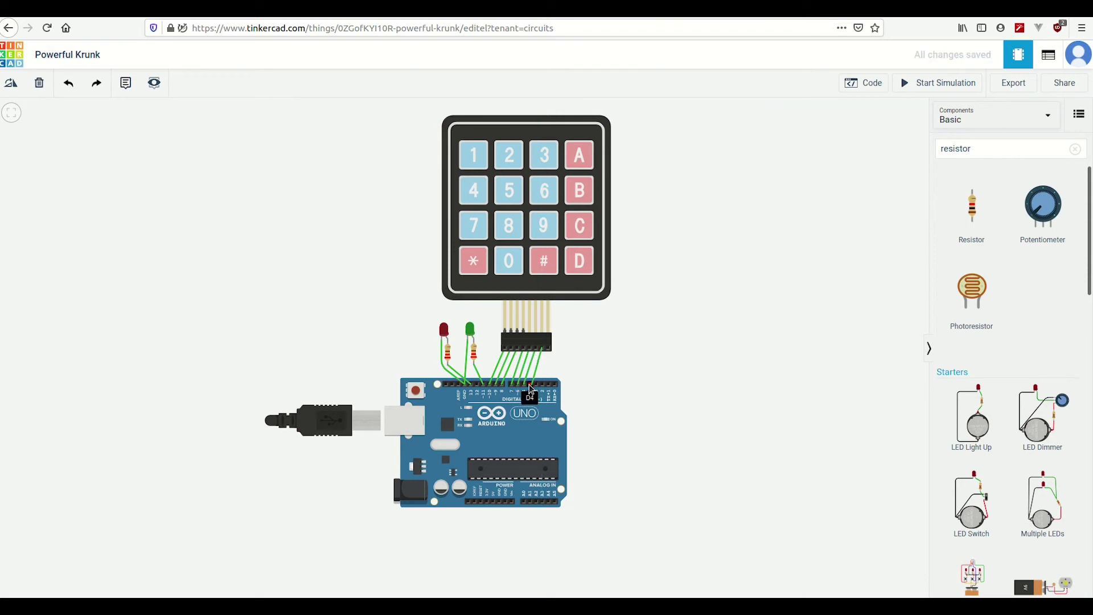
left_click(531, 384)
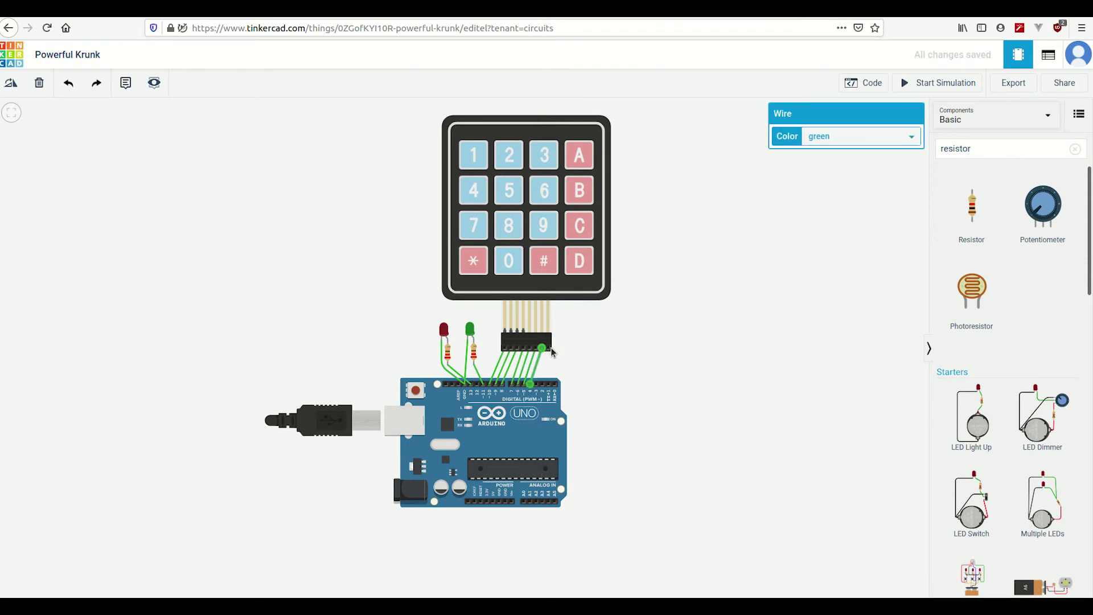
left_click(544, 349)
left_click(535, 389)
left_click(616, 362)
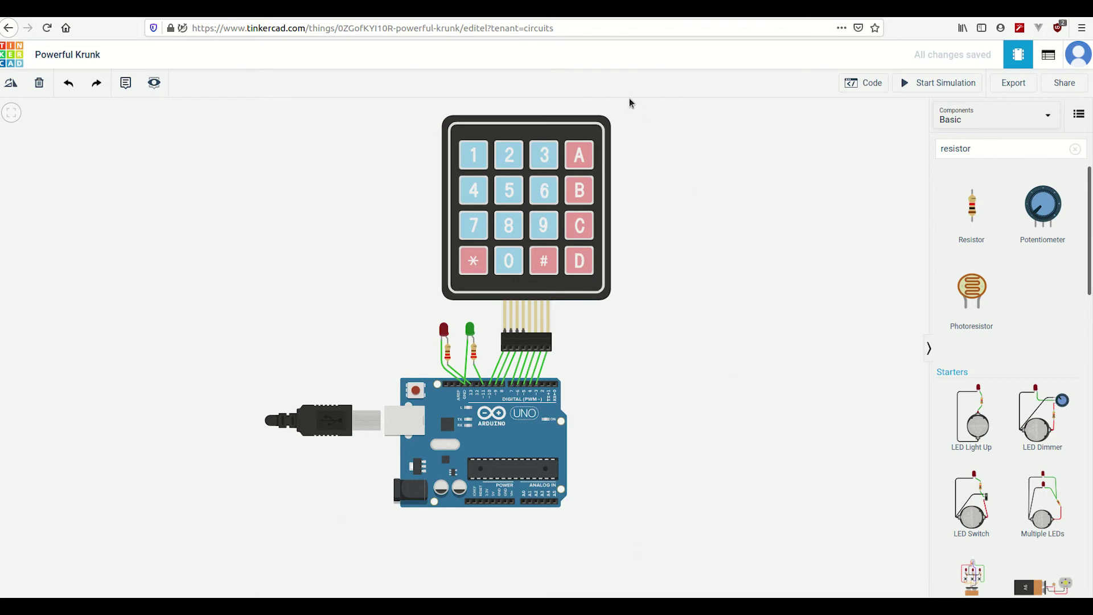
Switch the Code editor from Blocks to Text mode and confirm.
left_click(866, 85)
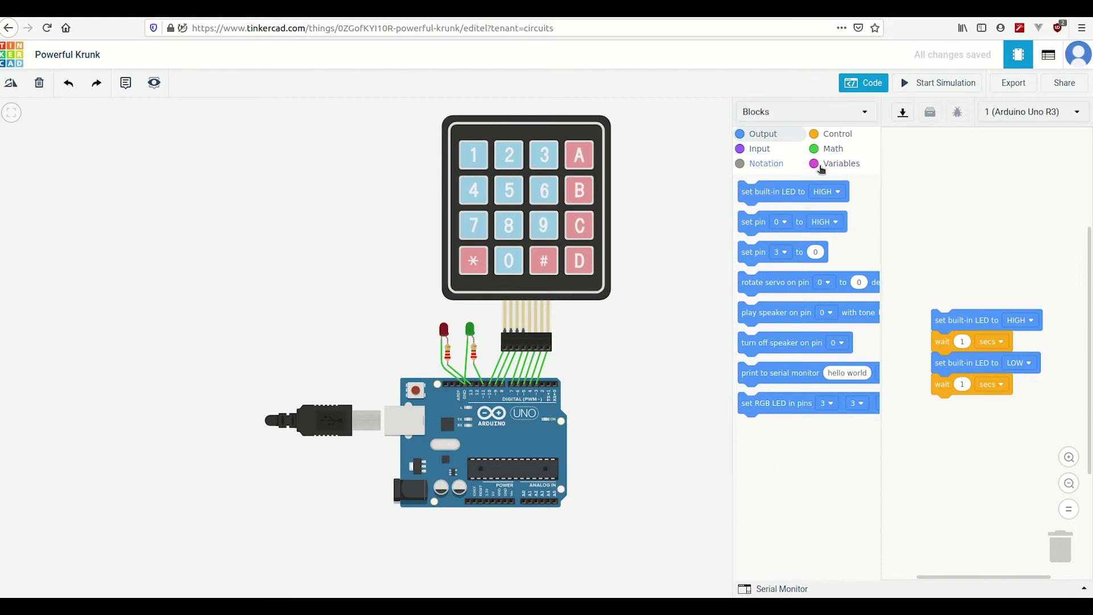
left_click(856, 120)
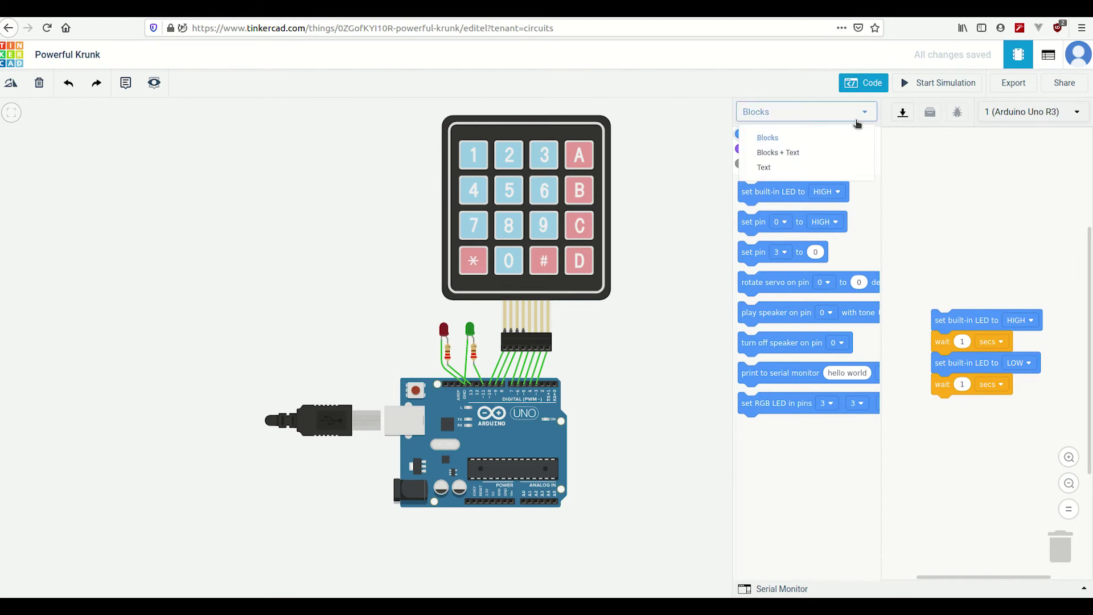
left_click(817, 177)
left_click(609, 187)
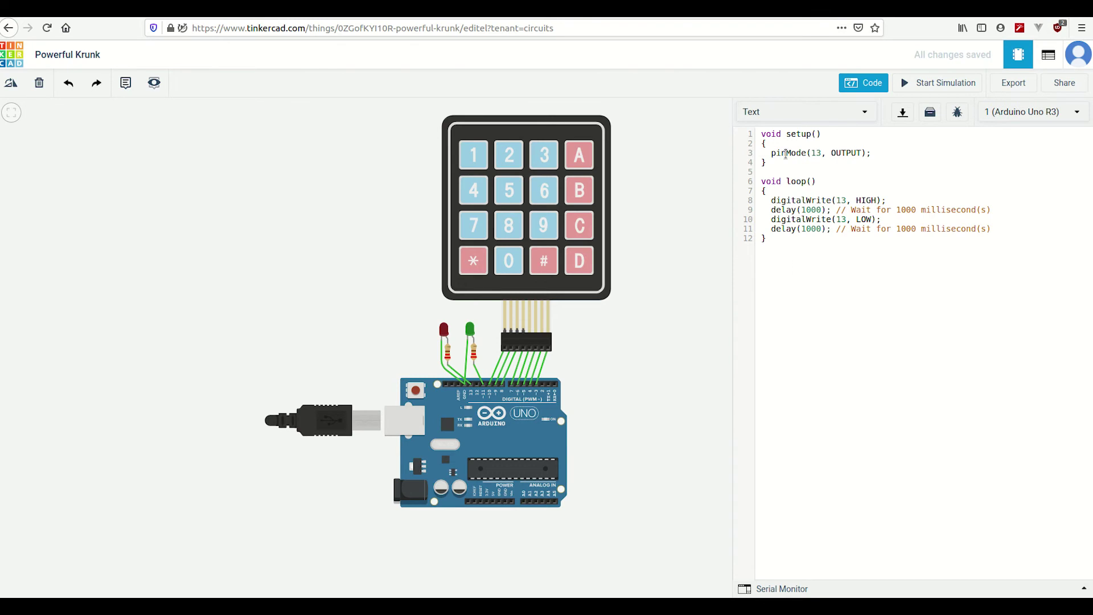
Delete the default blink code to make room for the keypad password sketch.
left_click_drag(780, 259, 761, 126)
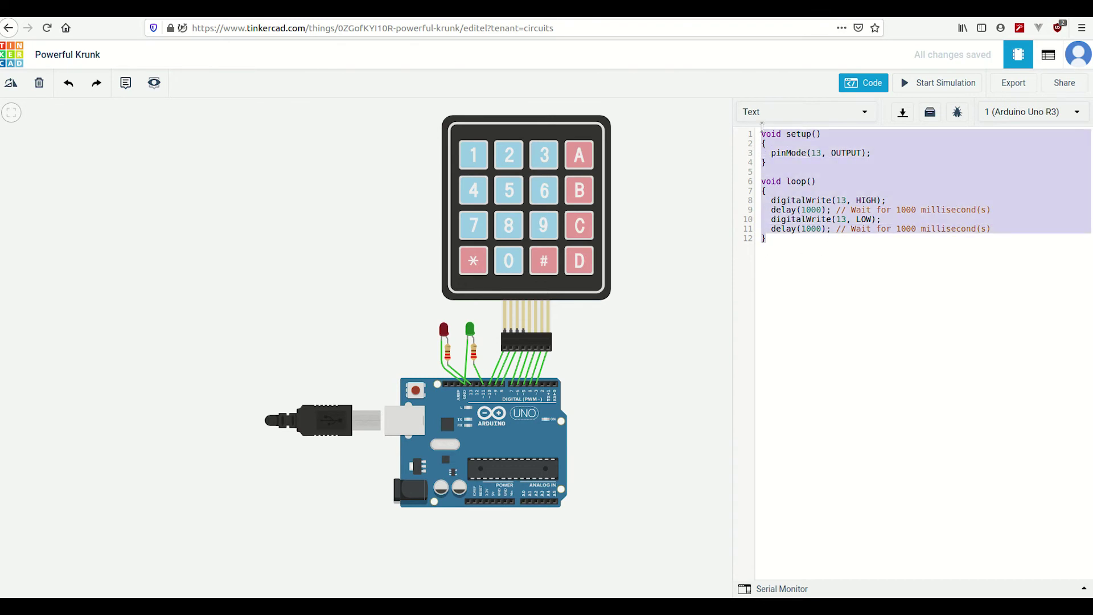
key("Delete")
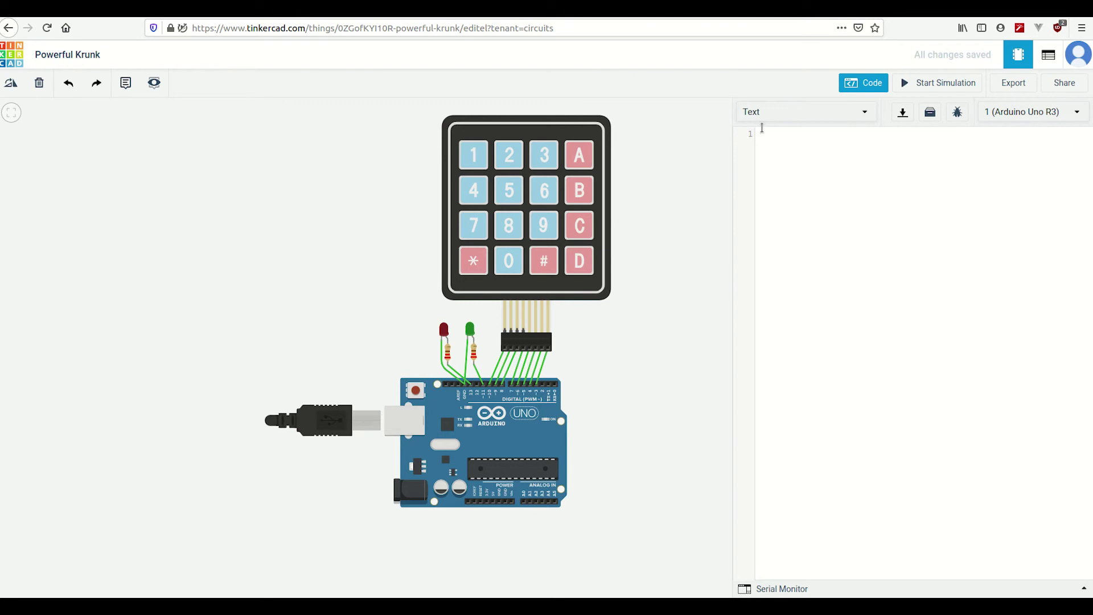
key("ctrl+v")
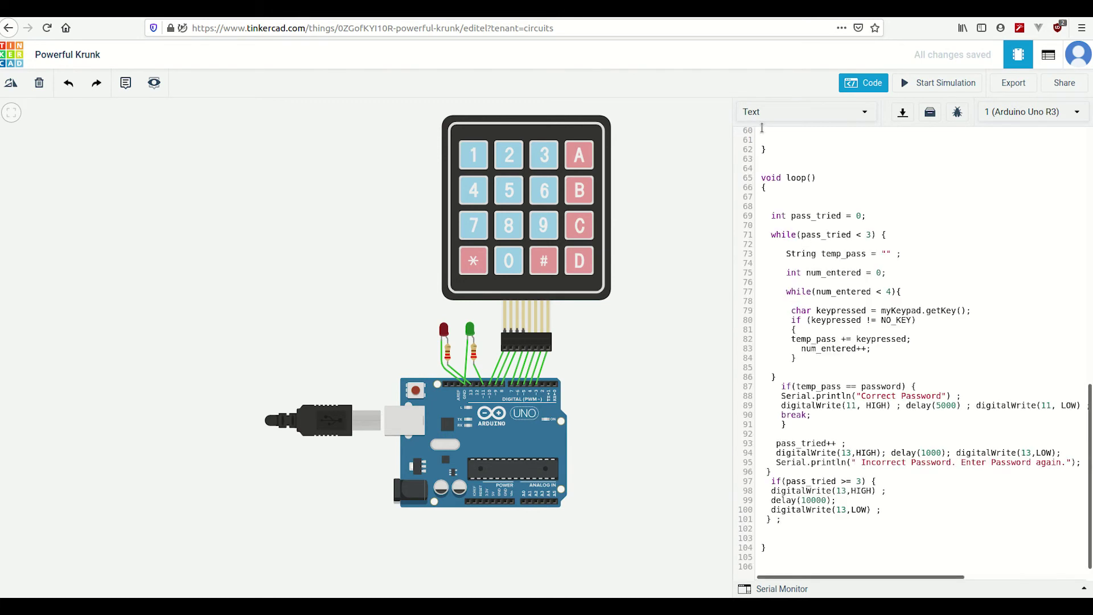
scroll(870, 319, "up", 10)
scroll(870, 319, "up", 8)
scroll(870, 320, "up", 2)
left_click(864, 137)
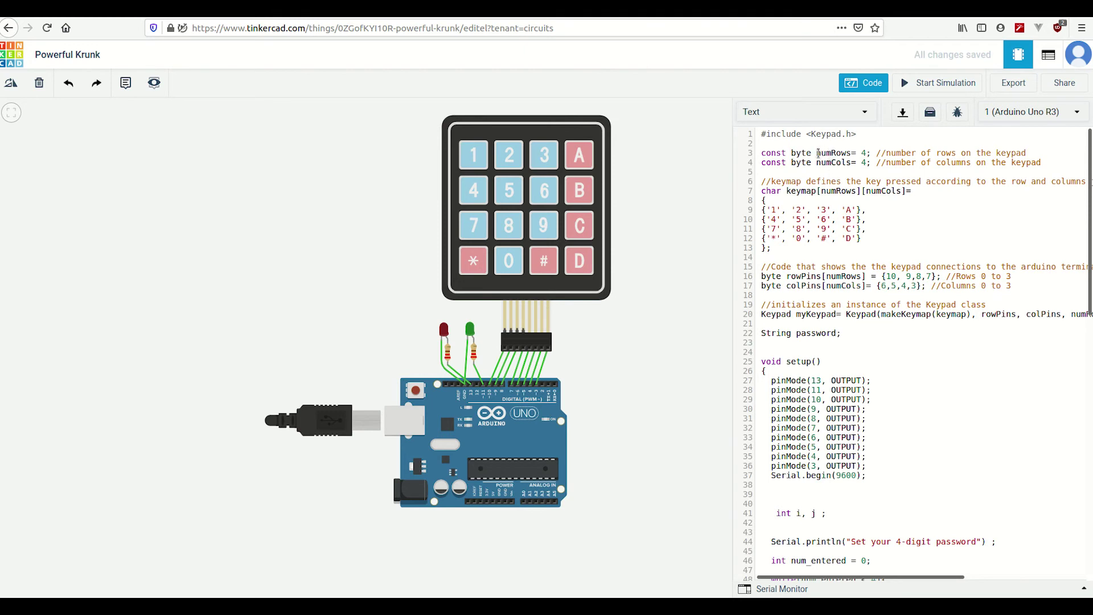
mouse_move(816, 153)
left_mouse_down()
mouse_move(873, 164)
mouse_move(872, 154)
left_mouse_up()
left_click_drag(817, 162, 870, 163)
left_click(802, 202)
left_click_drag(762, 191, 803, 254)
left_click(763, 209)
left_click_drag(762, 191, 794, 251)
left_click(796, 252)
scroll(796, 162, "down", 2)
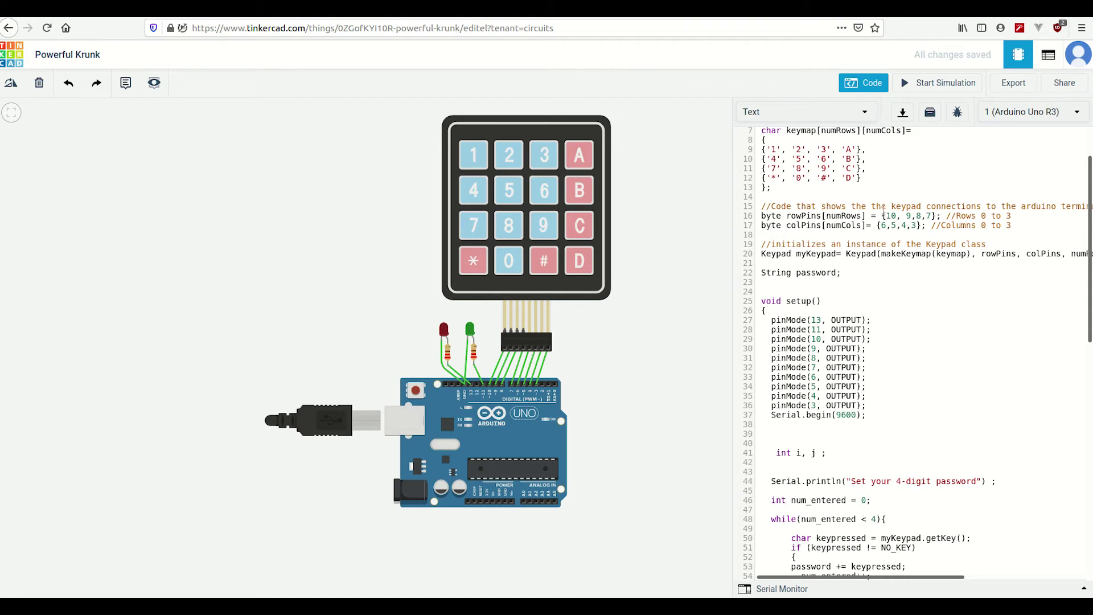
left_click_drag(887, 215, 937, 210)
left_click_drag(787, 226, 893, 225)
left_click(893, 230)
left_click_drag(958, 577, 1046, 576)
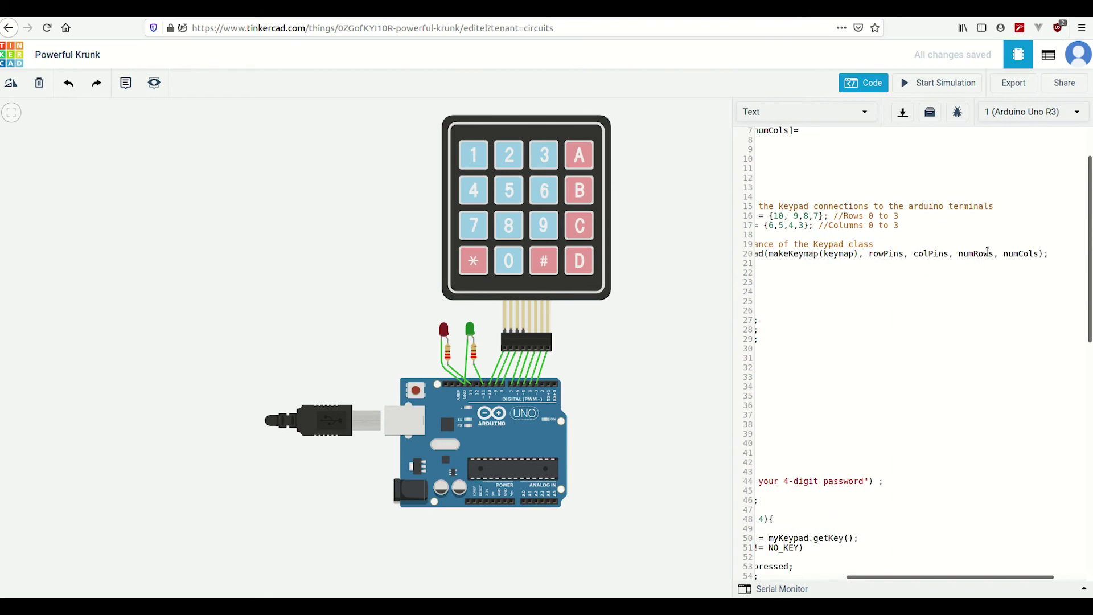
left_click_drag(993, 578, 842, 579)
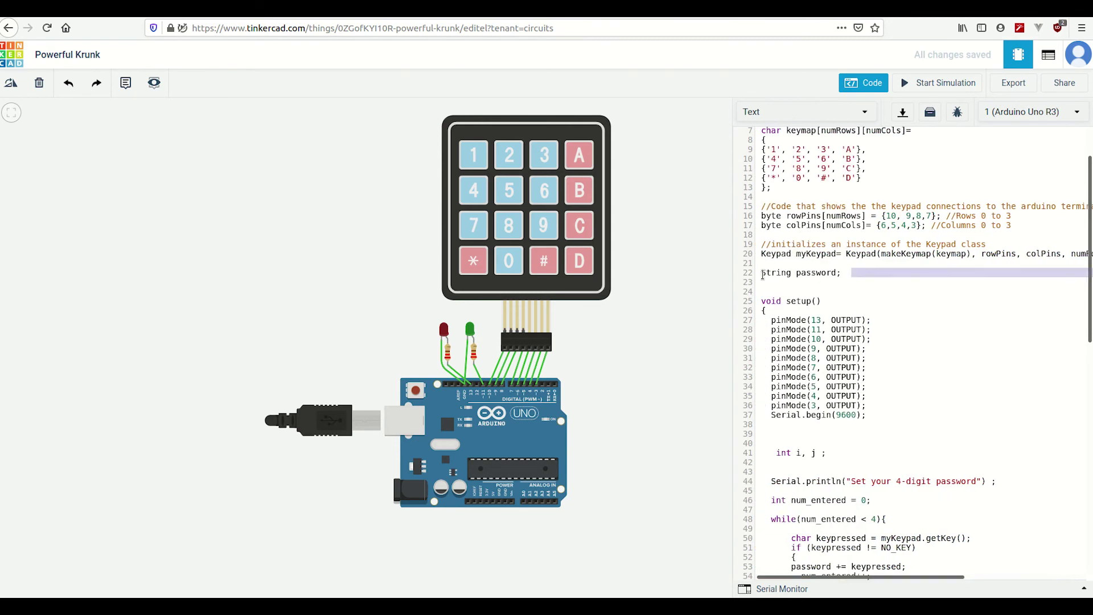
left_click_drag(852, 274, 750, 274)
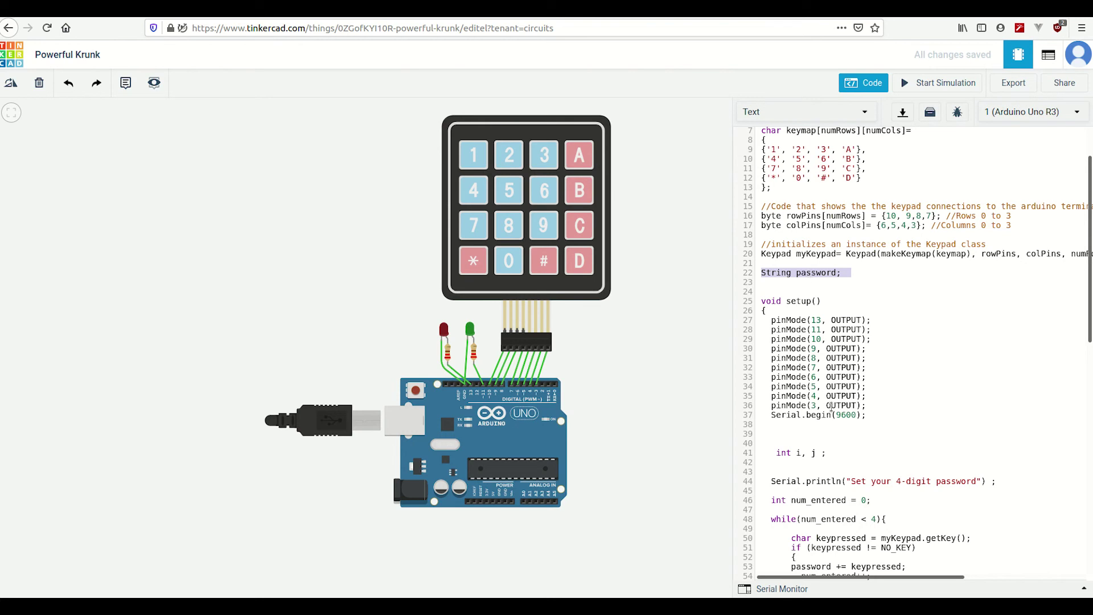
scroll(809, 281, "down", 5)
scroll(777, 219, "up", 3)
left_click(776, 219)
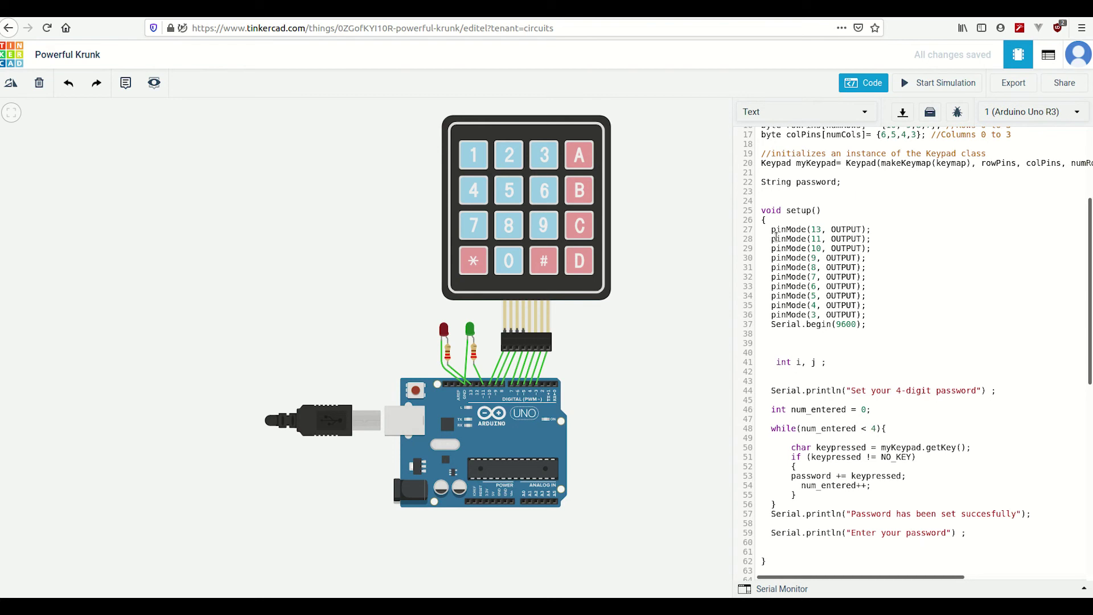
scroll(790, 287, "down", 5)
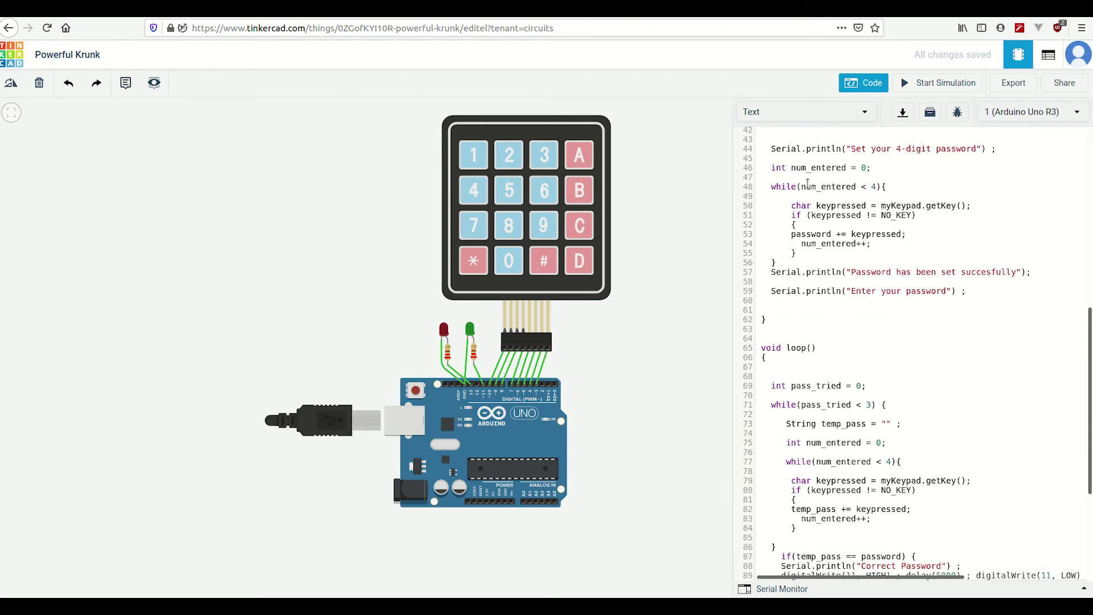
scroll(807, 184, "up", 3)
scroll(808, 183, "up", 2)
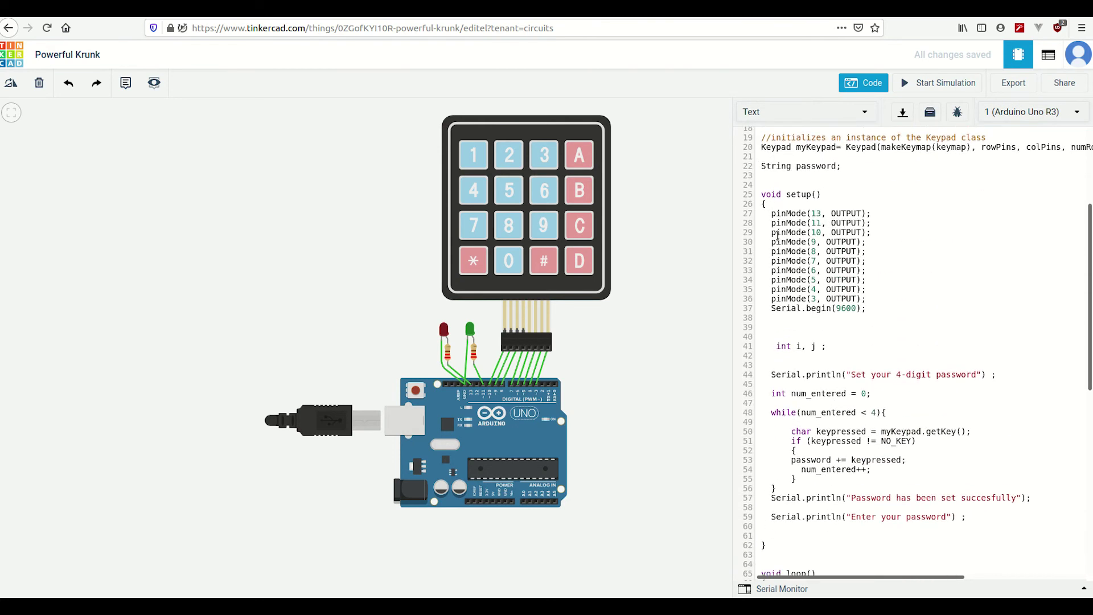
scroll(776, 235, "down", 1)
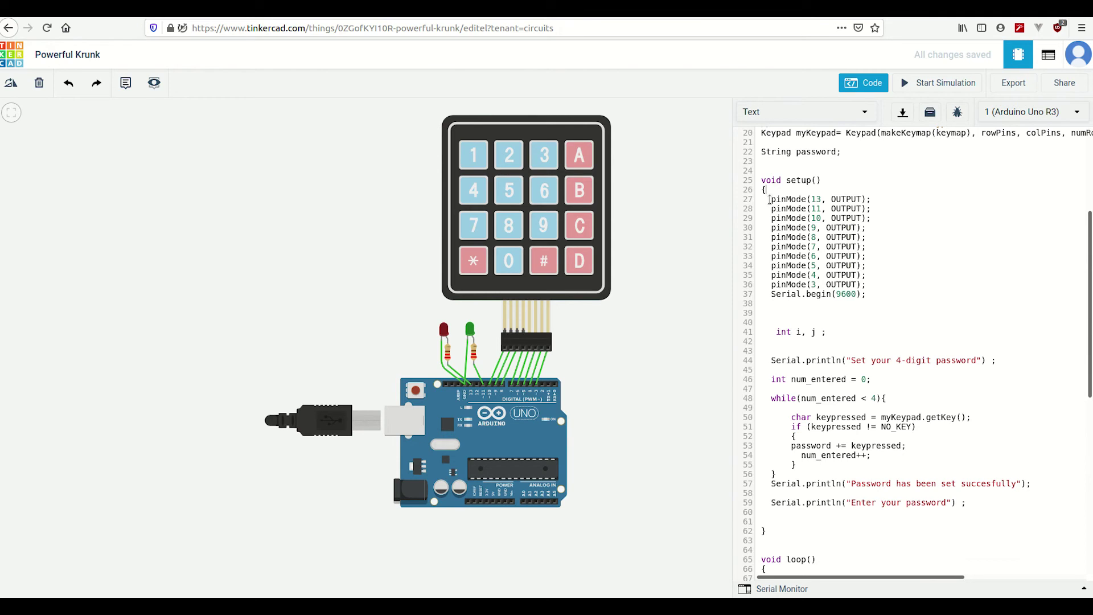
left_click_drag(771, 198, 873, 199)
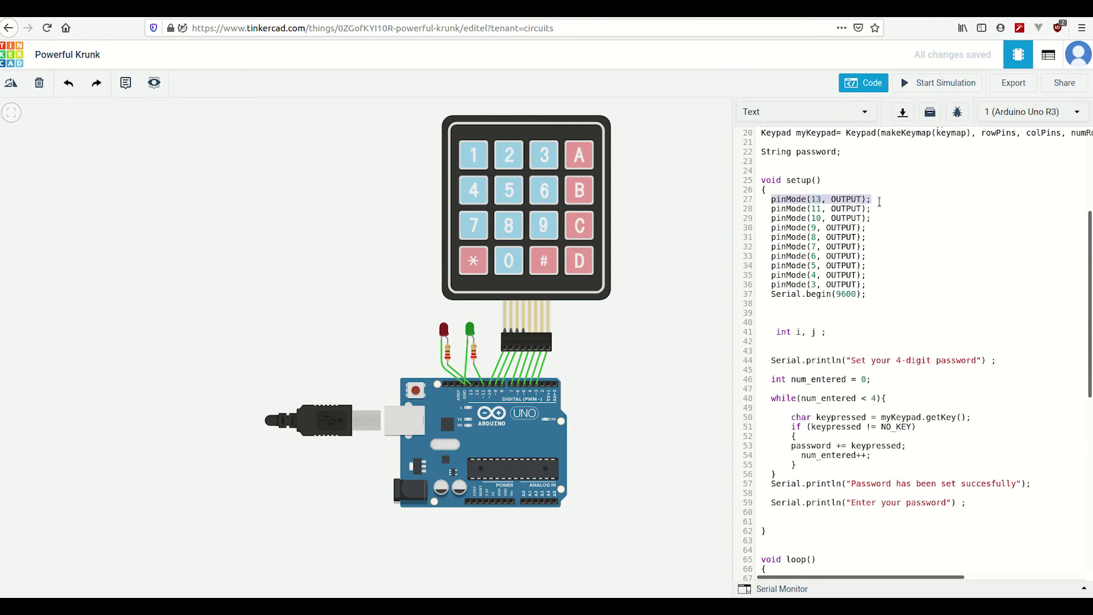
left_click(821, 198)
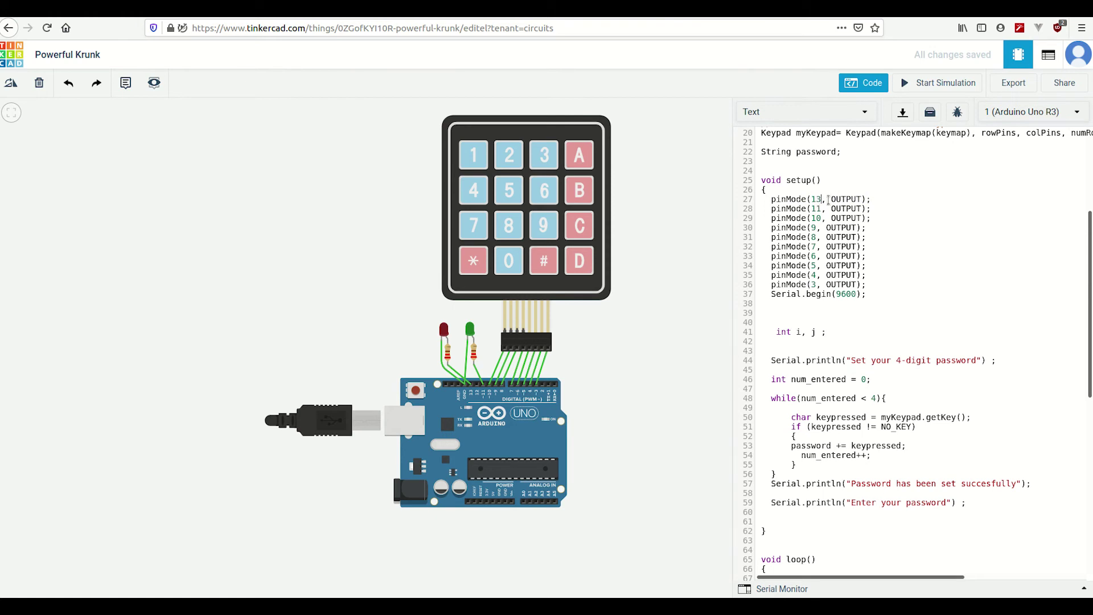
left_click_drag(830, 200, 863, 199)
left_click(862, 201)
Insert a blank line between pinMode(3, OUTPUT); and Serial.begin in setup().
left_click(870, 287)
key("Return")
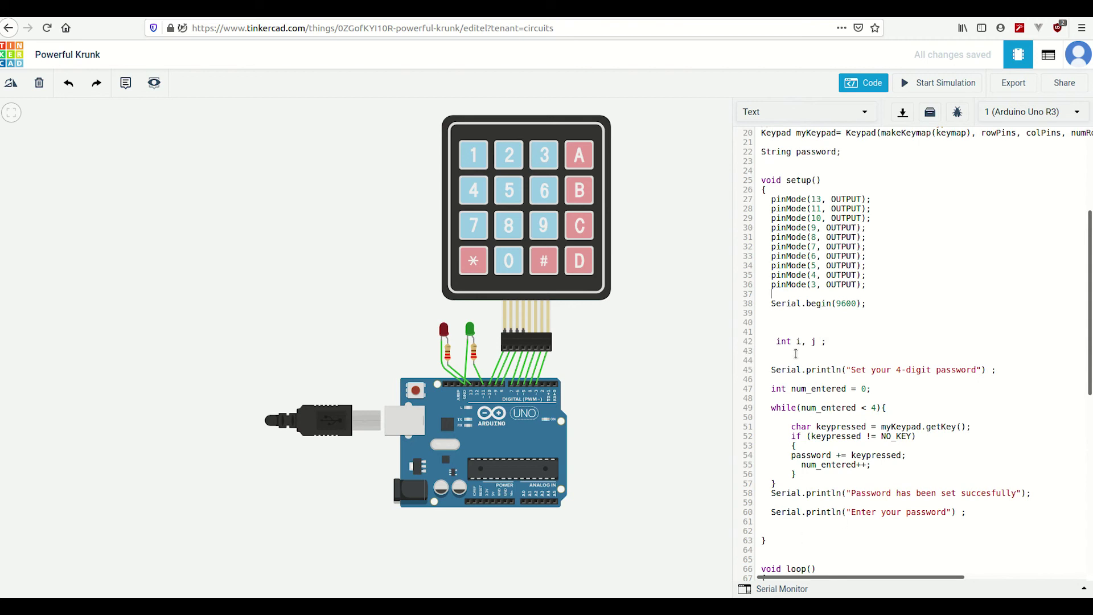
left_click(872, 303)
scroll(841, 313, "down", 3)
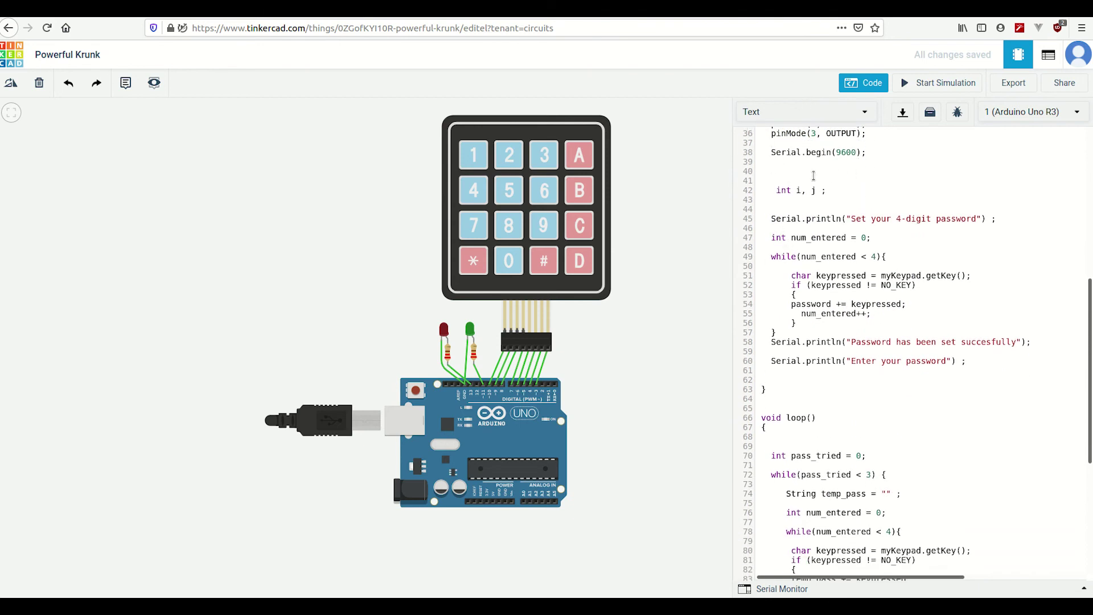
left_click_drag(771, 221, 1012, 216)
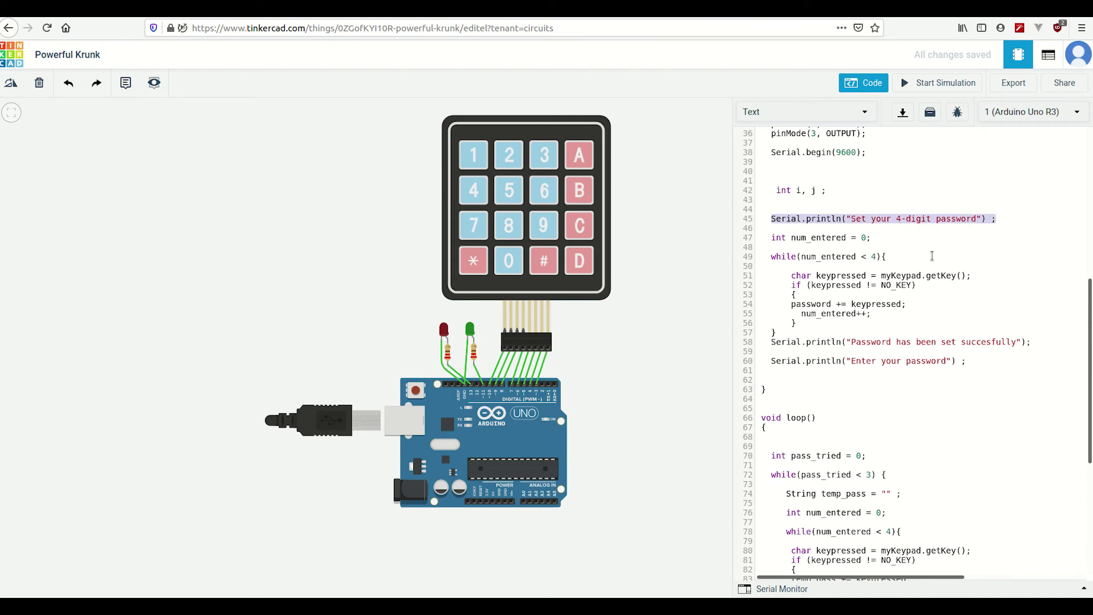
left_click(888, 228)
scroll(904, 222, "down", 2)
scroll(928, 155, "up", 2)
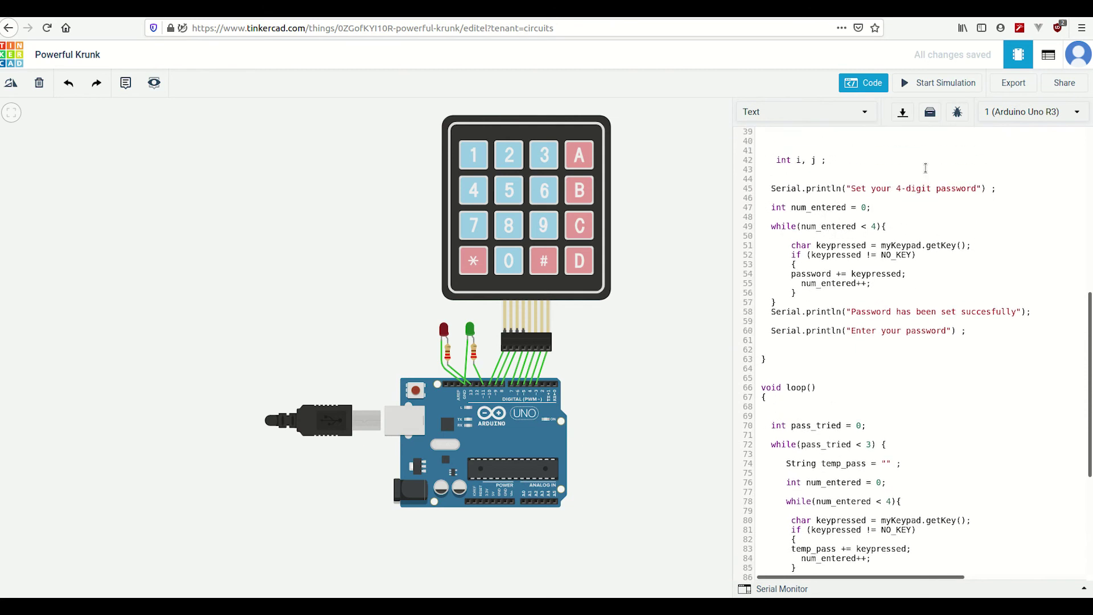
scroll(877, 244, "down", 3)
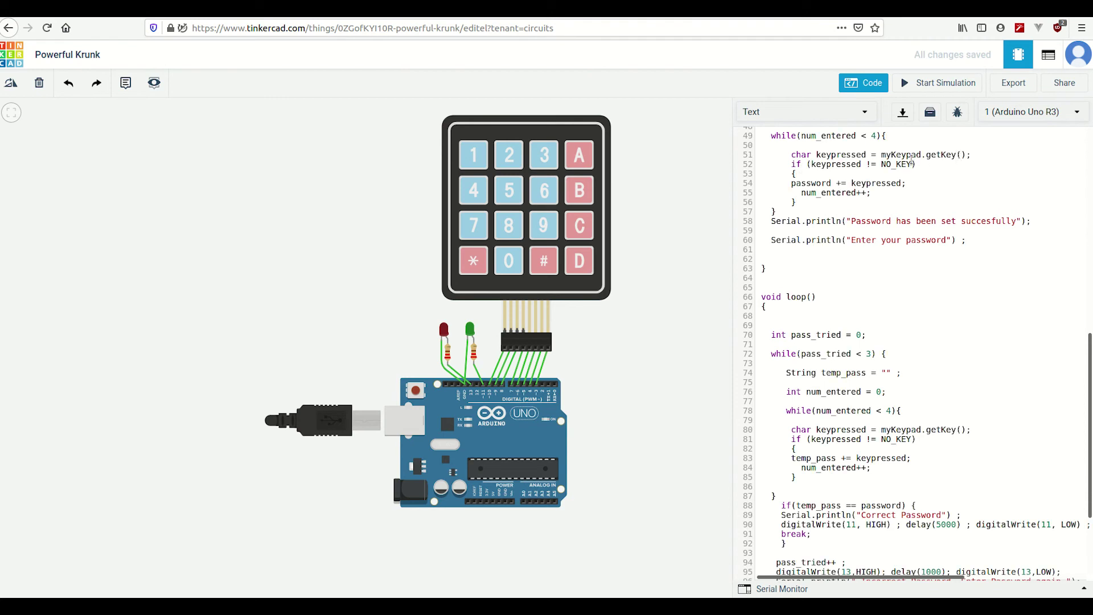
scroll(845, 261, "up", 5)
scroll(844, 260, "up", 5)
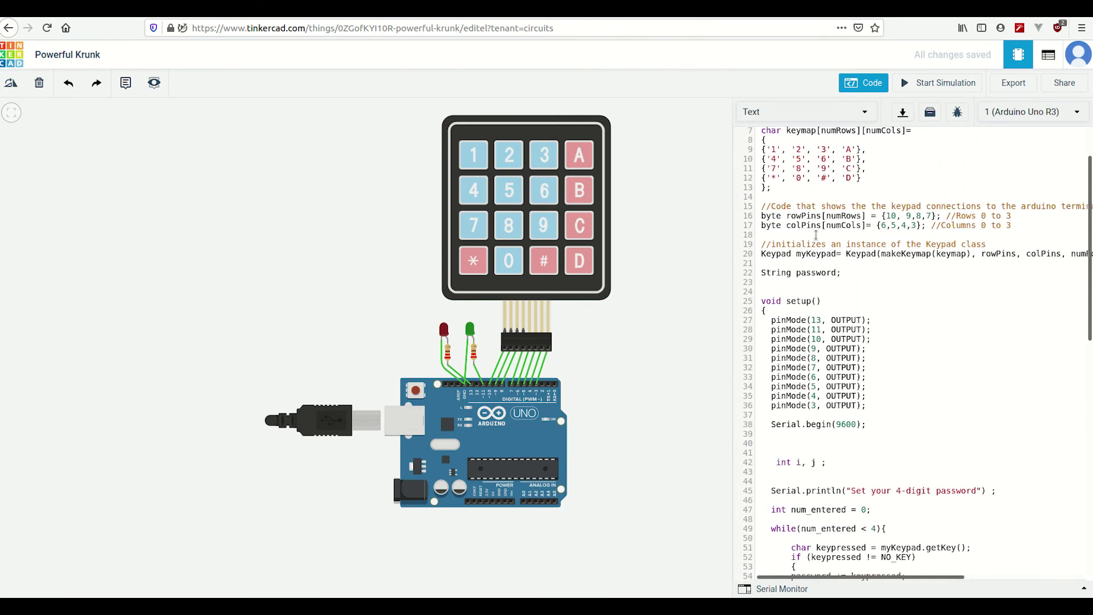
scroll(816, 257, "down", 1)
scroll(903, 316, "down", 6)
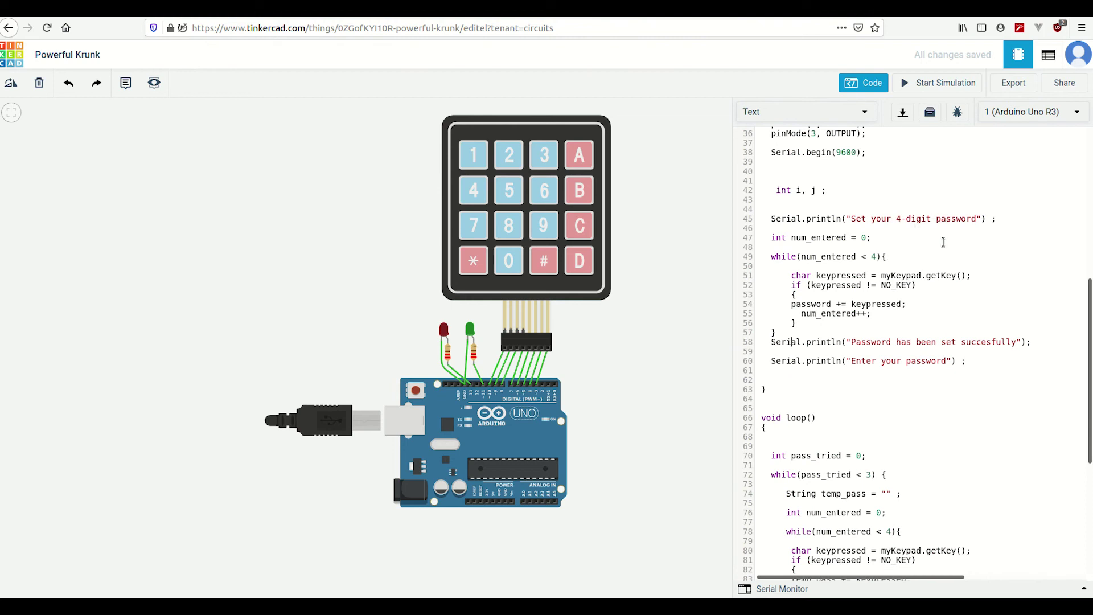
left_click_drag(767, 343, 1090, 344)
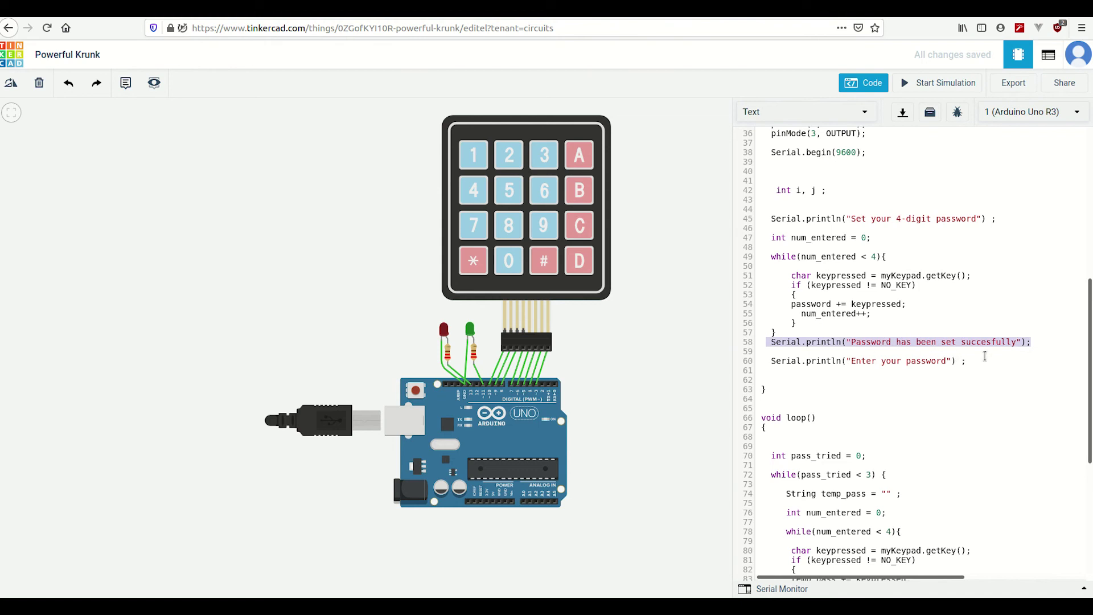
left_click(780, 357)
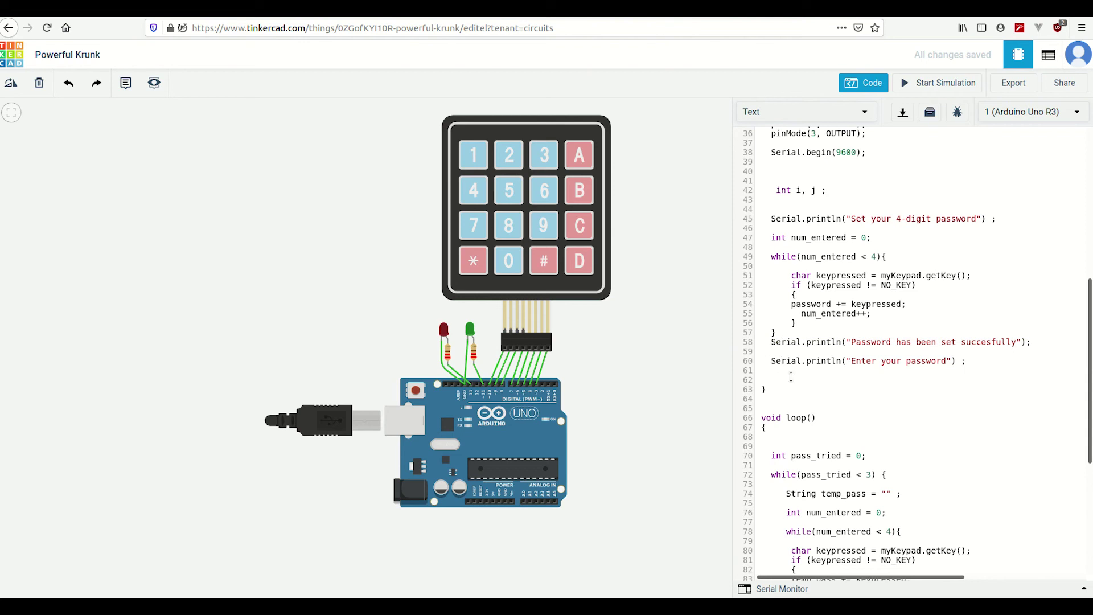
scroll(933, 390, "down", 3)
scroll(932, 389, "down", 2)
scroll(933, 389, "up", 6)
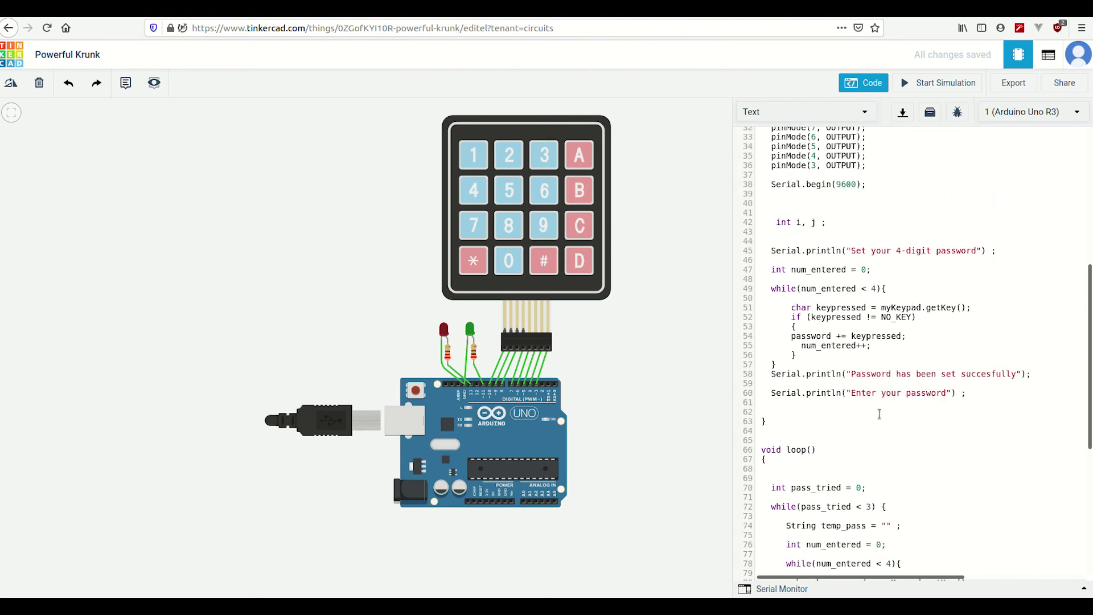
scroll(937, 411, "down", 5)
scroll(936, 410, "down", 2)
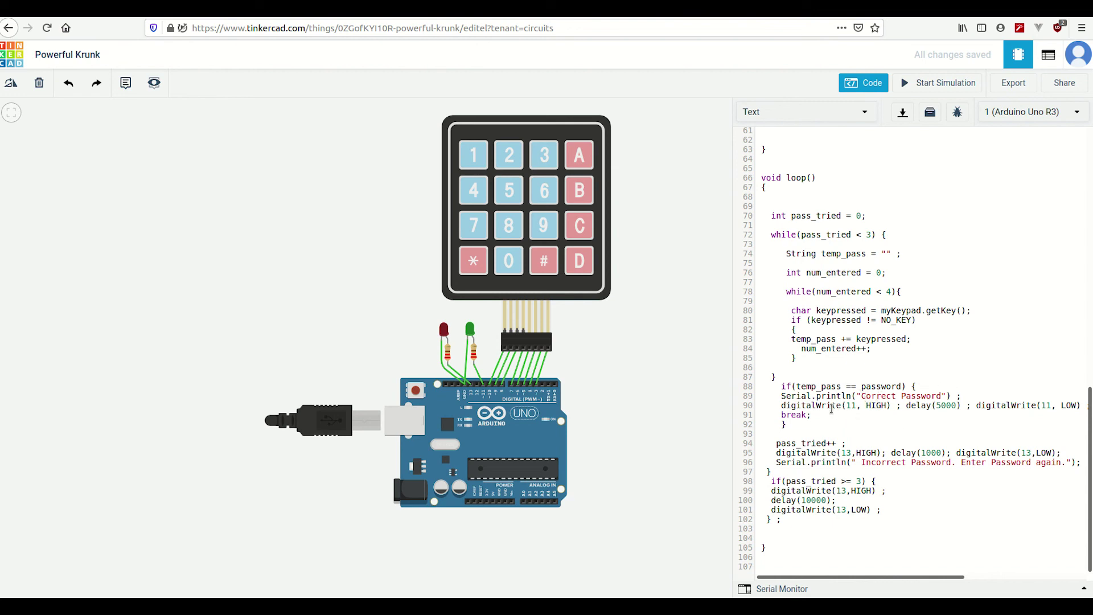
left_click_drag(772, 405, 898, 408)
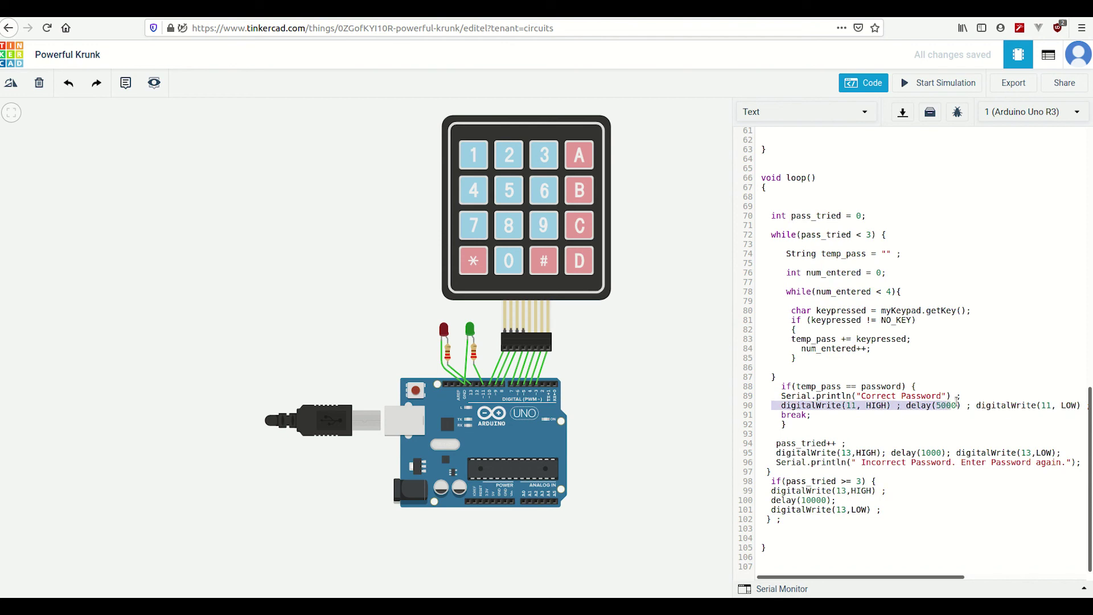
key("End")
key("shift+Down")
key("shift+Down")
left_click_drag(905, 405, 957, 408)
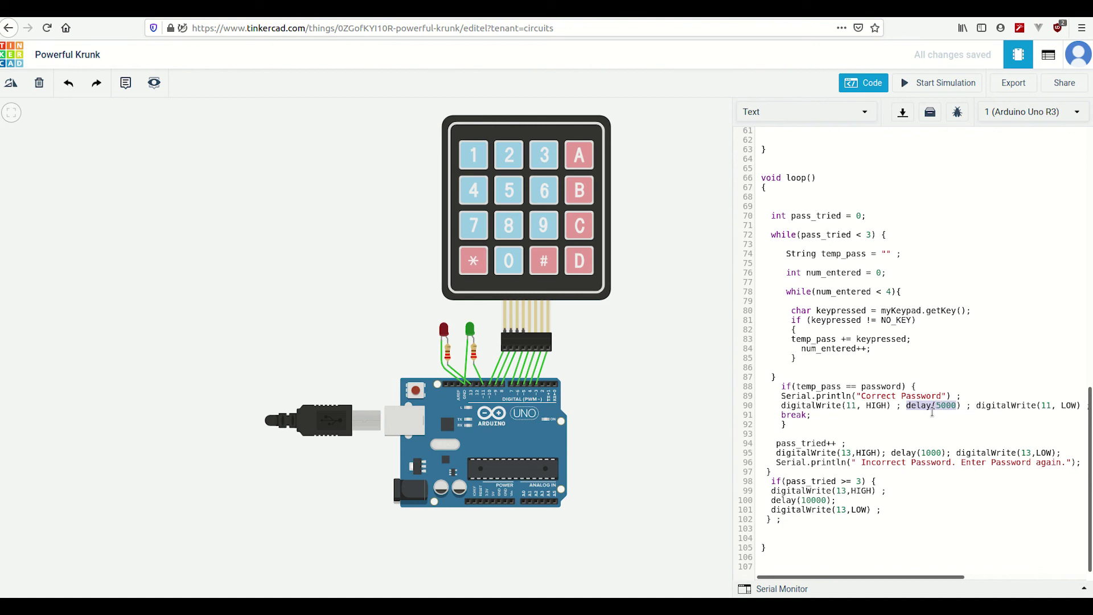
left_click_drag(977, 405, 1082, 406)
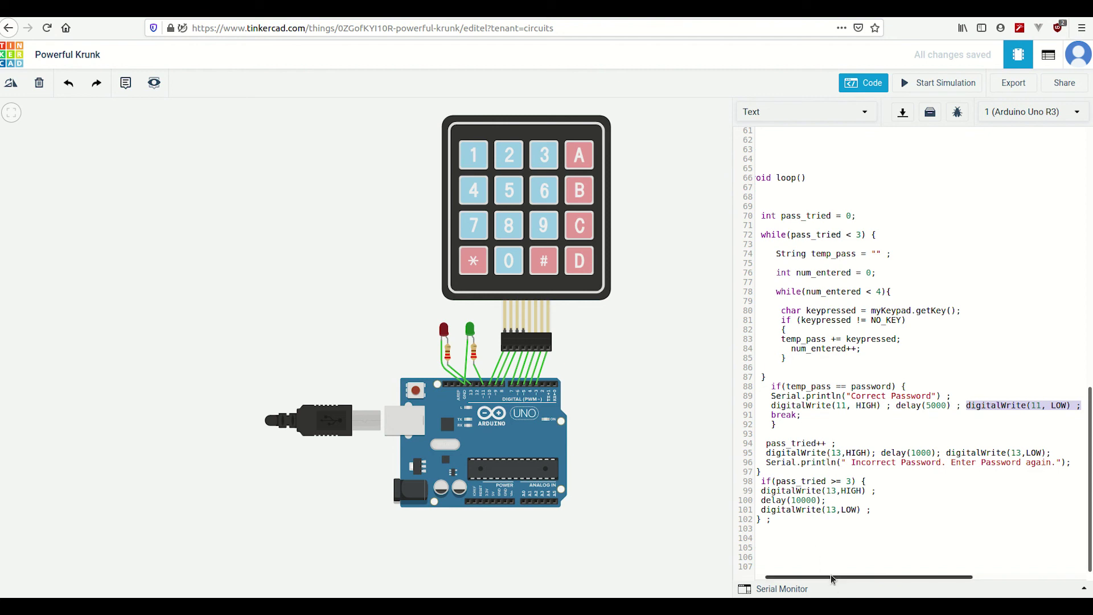
left_click_drag(830, 576, 819, 577)
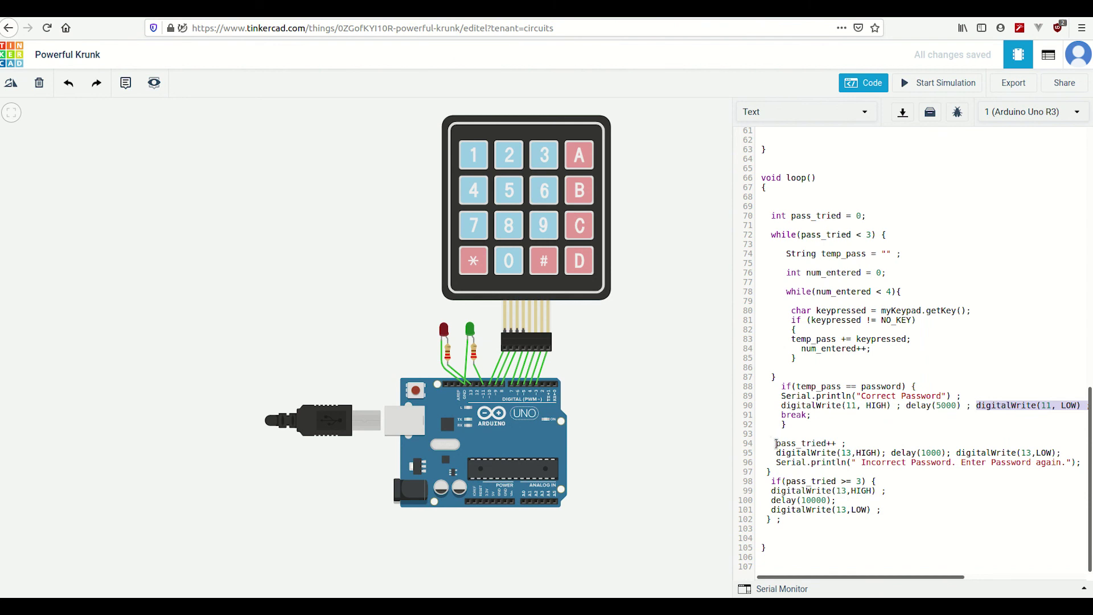
left_click(840, 444)
key("BackSpace")
left_click_drag(774, 453, 1059, 453)
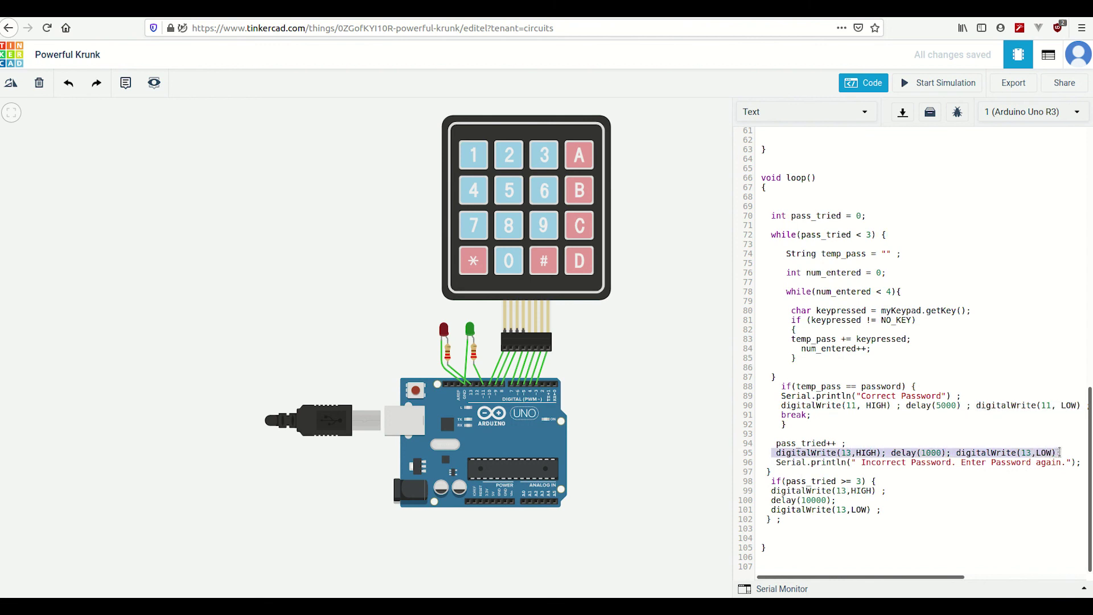
left_click_drag(772, 453, 1068, 455)
left_click(783, 456)
left_click(763, 452)
left_click(827, 461, "shift")
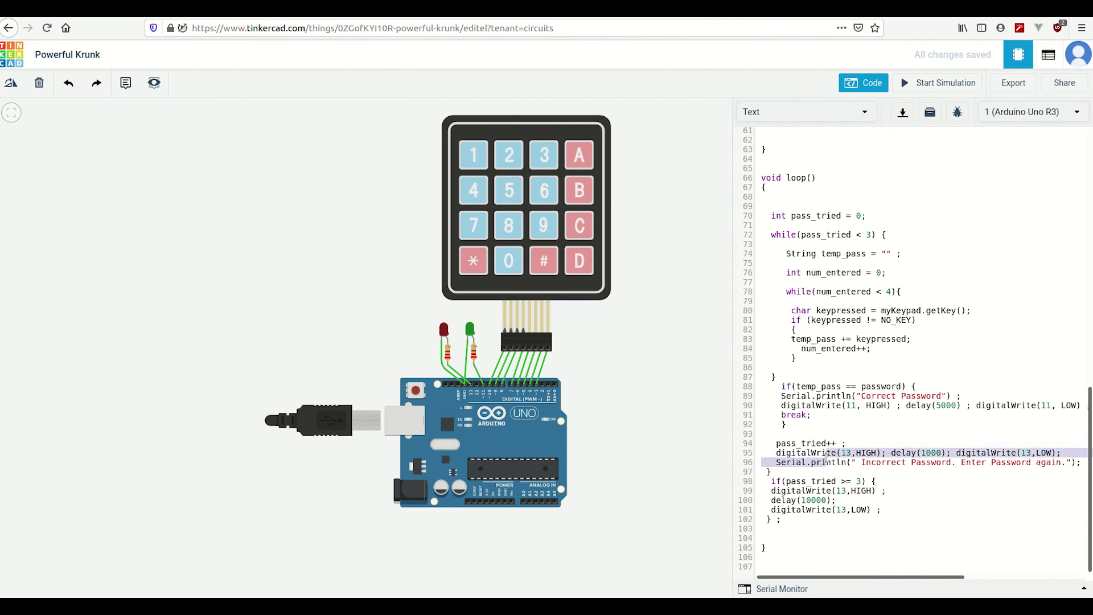
left_click(828, 455)
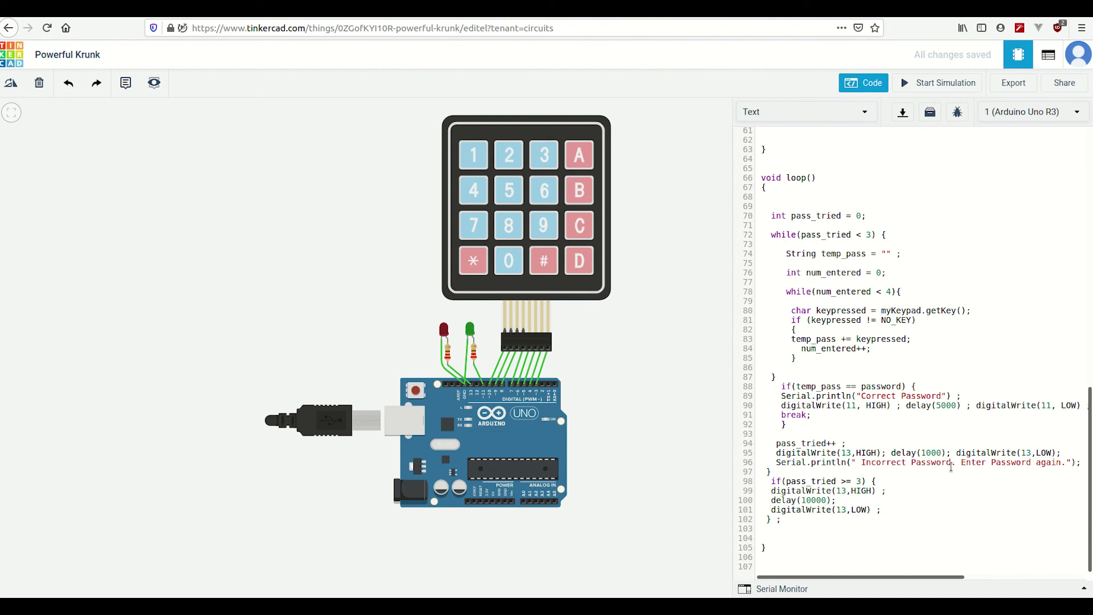
Move the 'Incorrect Password' Serial.println to right after pass_tried++, above the pin 13 blink.
left_click(776, 463)
left_click_drag(775, 464, 1083, 461)
key("ctrl+c")
key("BackSpace")
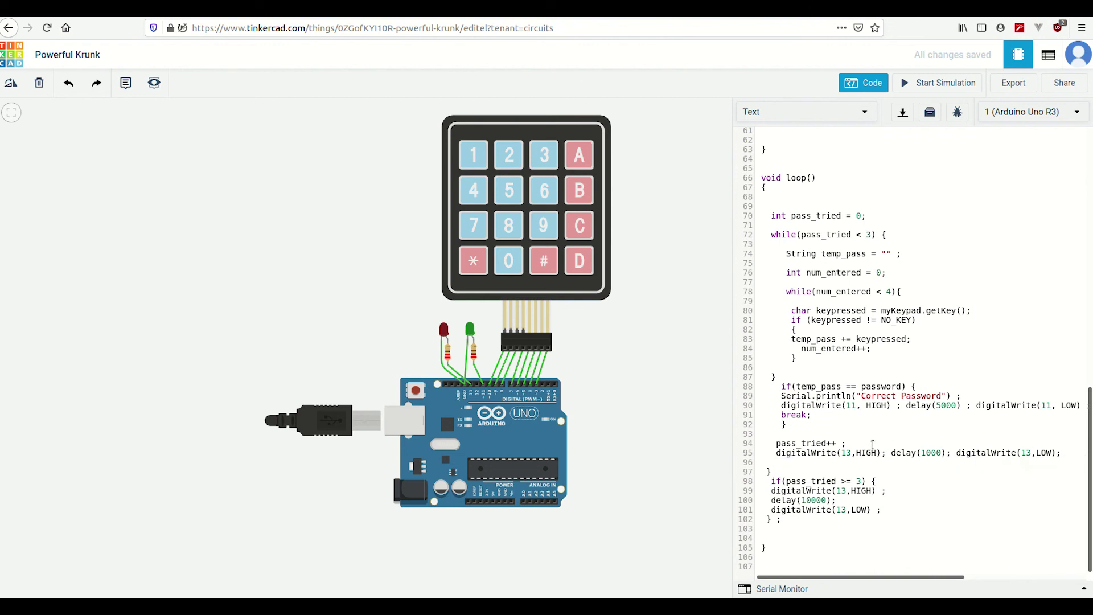
left_click(866, 443)
key("Return")
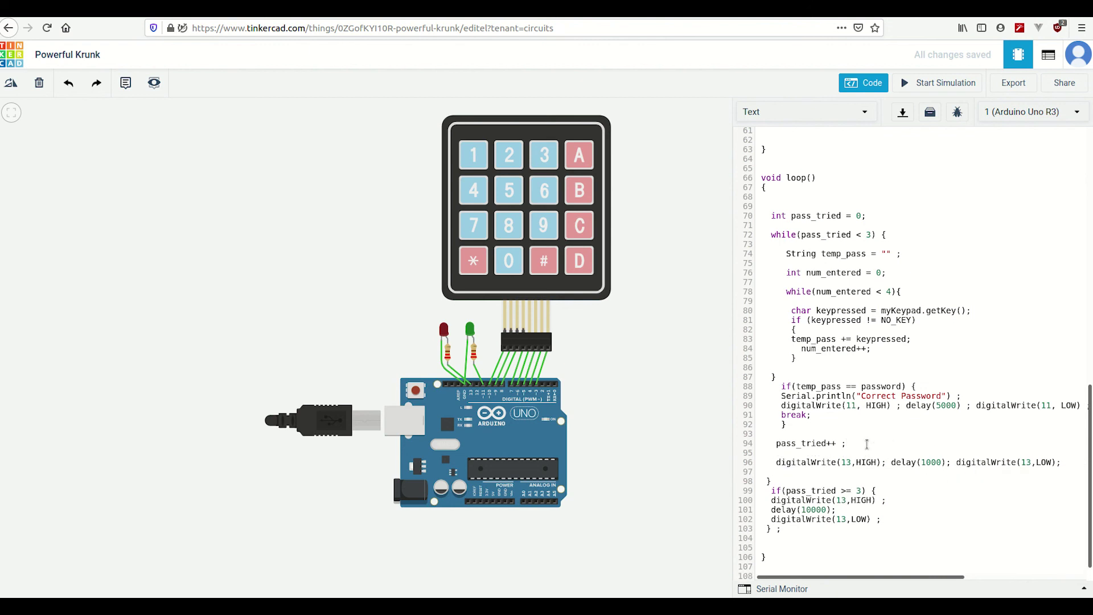
key("ctrl+v")
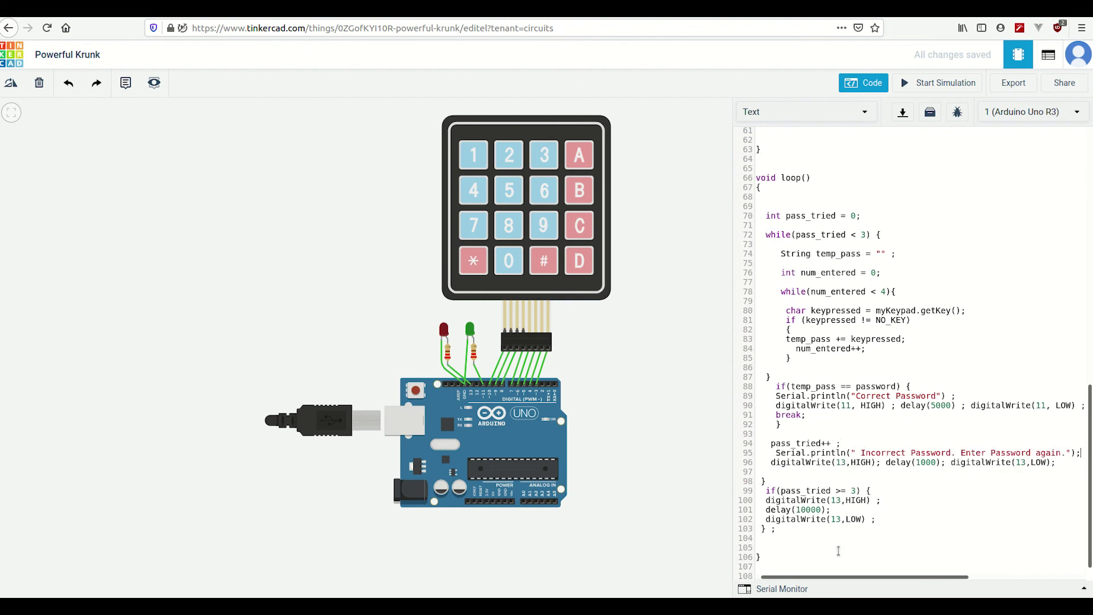
left_click_drag(825, 576, 802, 577)
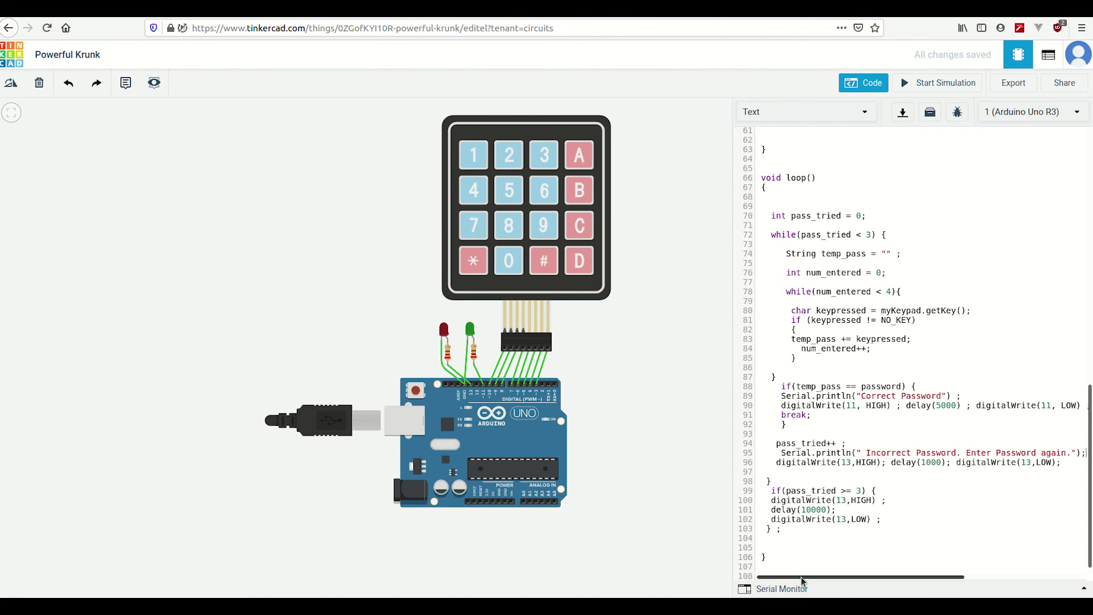
scroll(808, 505, "down", 1)
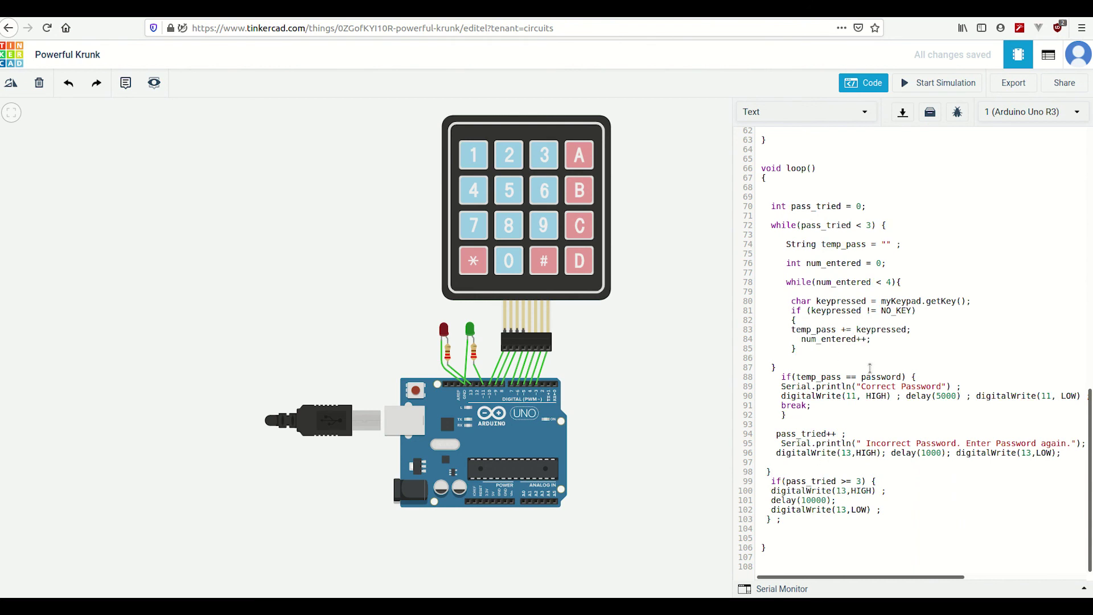
scroll(867, 371, "up", 1)
scroll(866, 371, "up", 8)
scroll(866, 371, "up", 4)
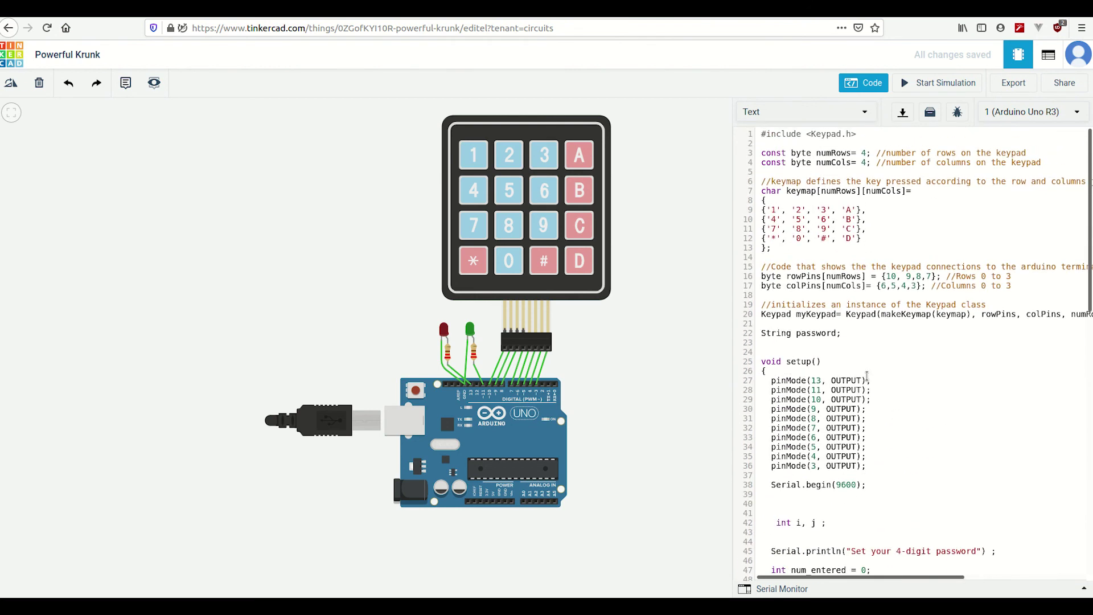
scroll(875, 505, "down", 5)
scroll(875, 505, "down", 7)
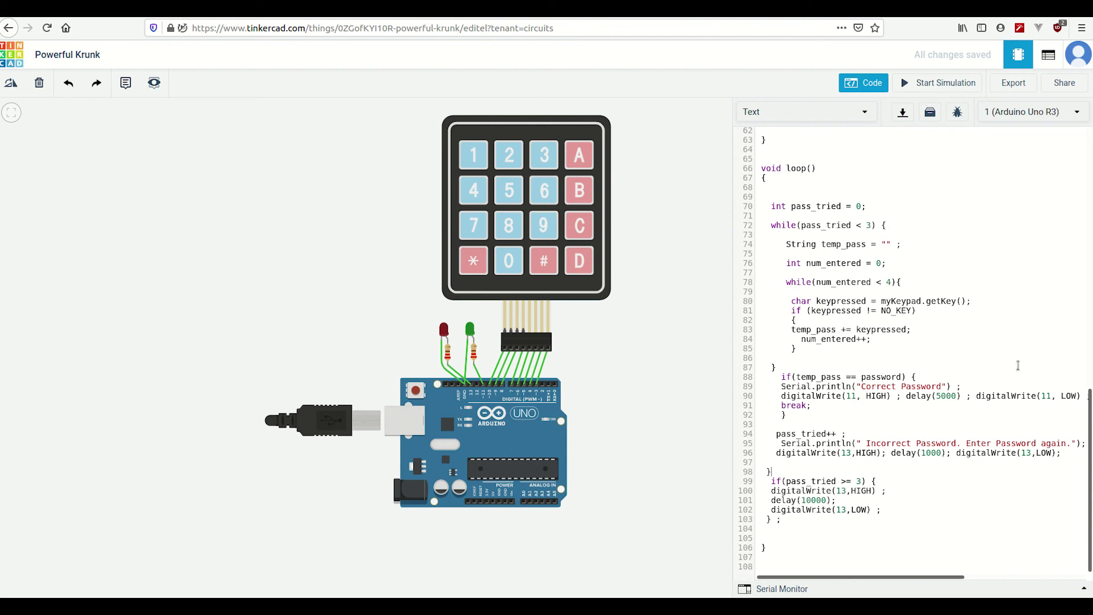
Start the circuit simulation and show the Serial Monitor output.
left_click(943, 90)
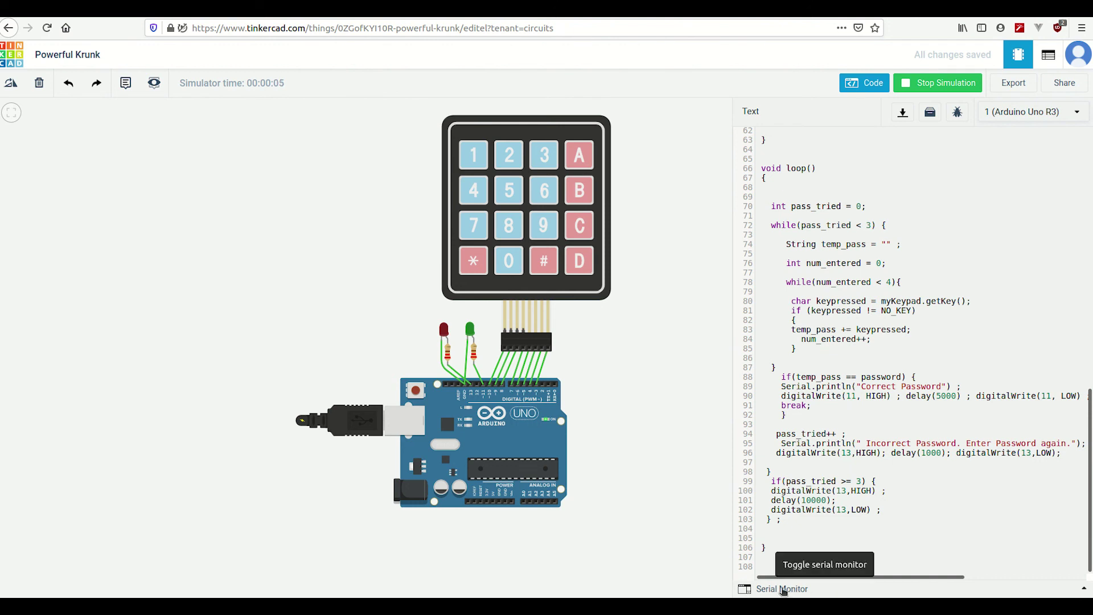
left_click(782, 589)
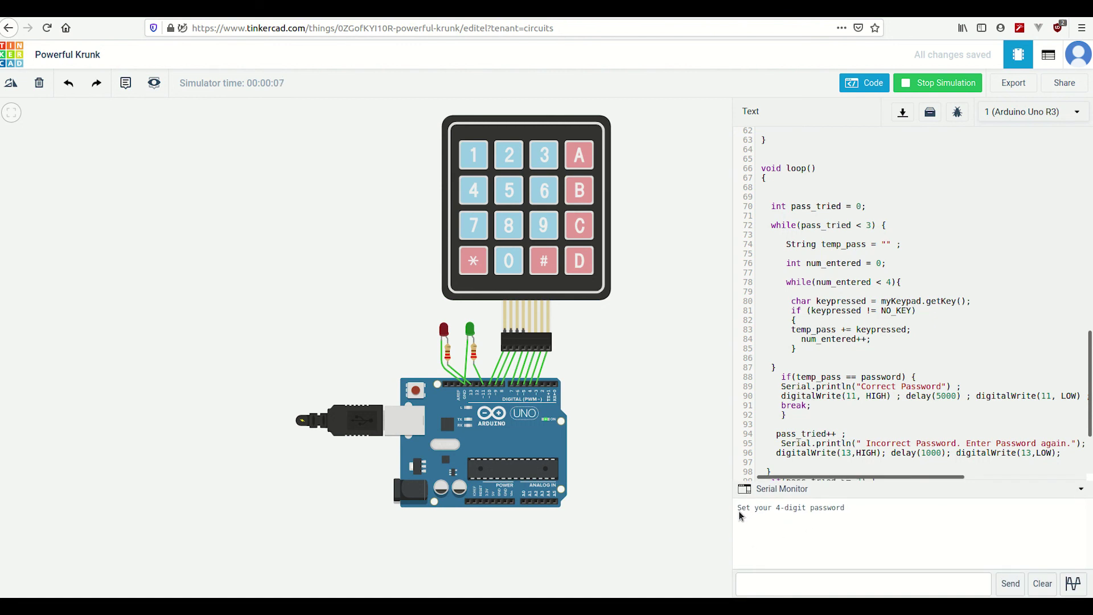
Finish setting the password, then enter a wrong code using keys C, 3, 6, 9.
left_click(473, 197)
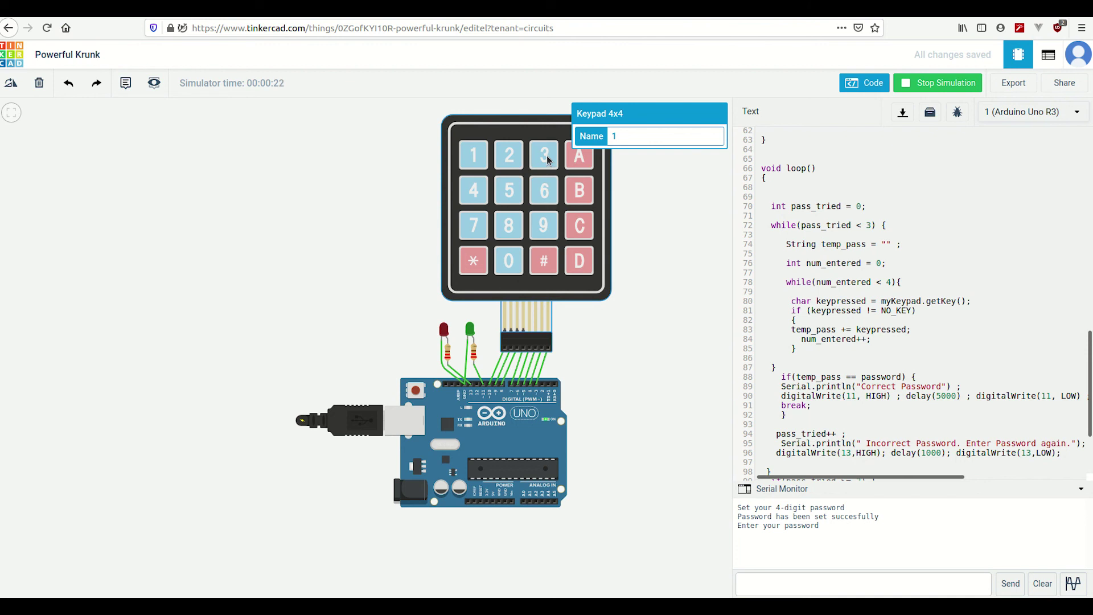
left_click(575, 227)
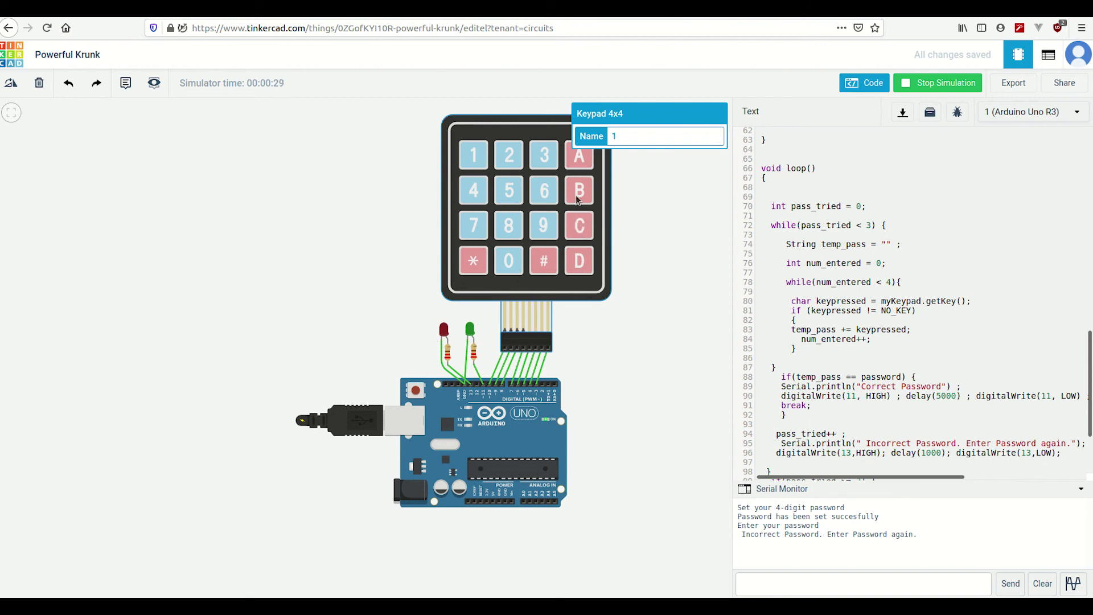
left_click(545, 156)
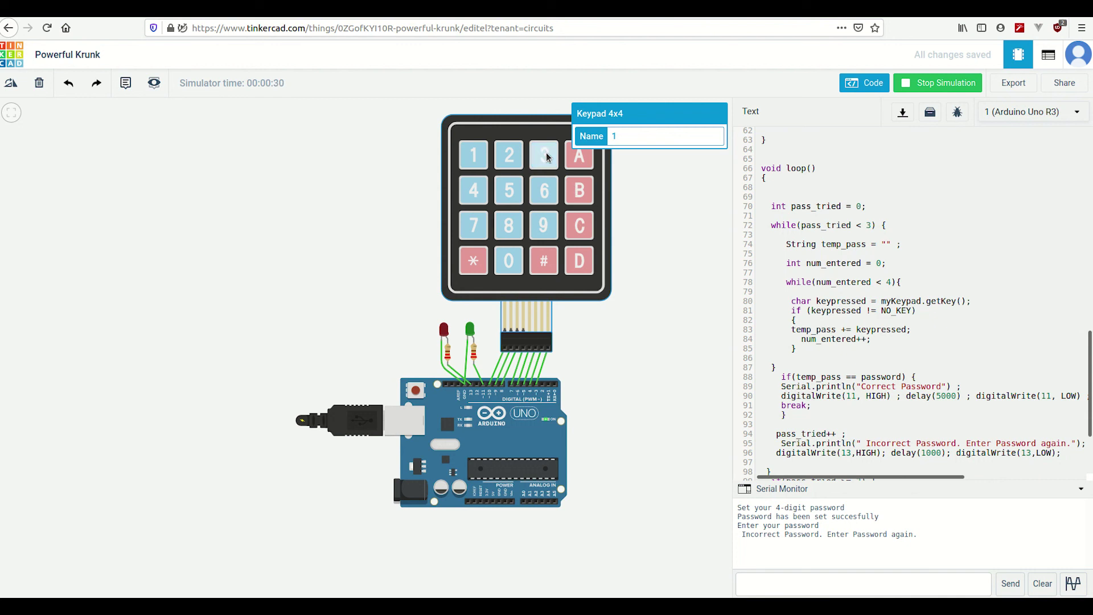
left_click(545, 199)
left_click(546, 221)
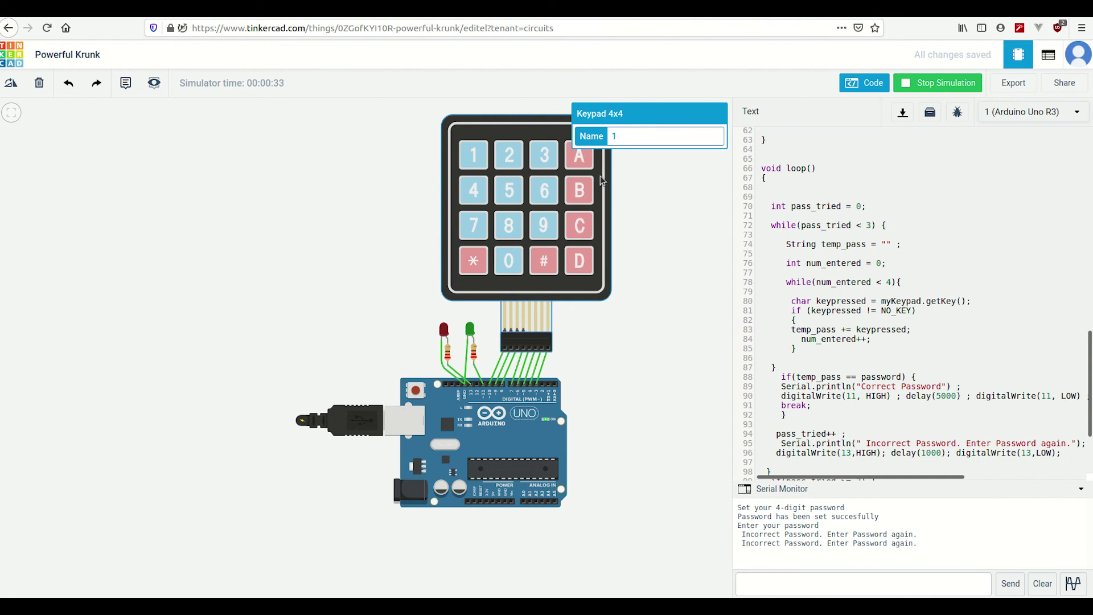
Enter wrong codes with keys 4, 5, 6, 3, 5, then complete the correct password with key 4.
left_click(632, 162)
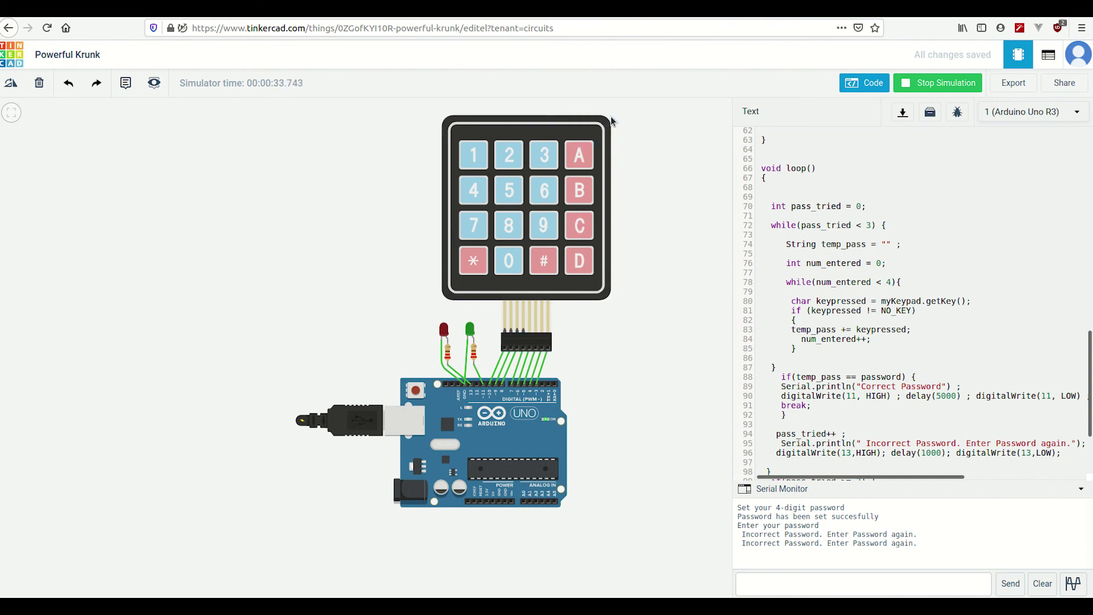
left_click(478, 198)
left_click(505, 197)
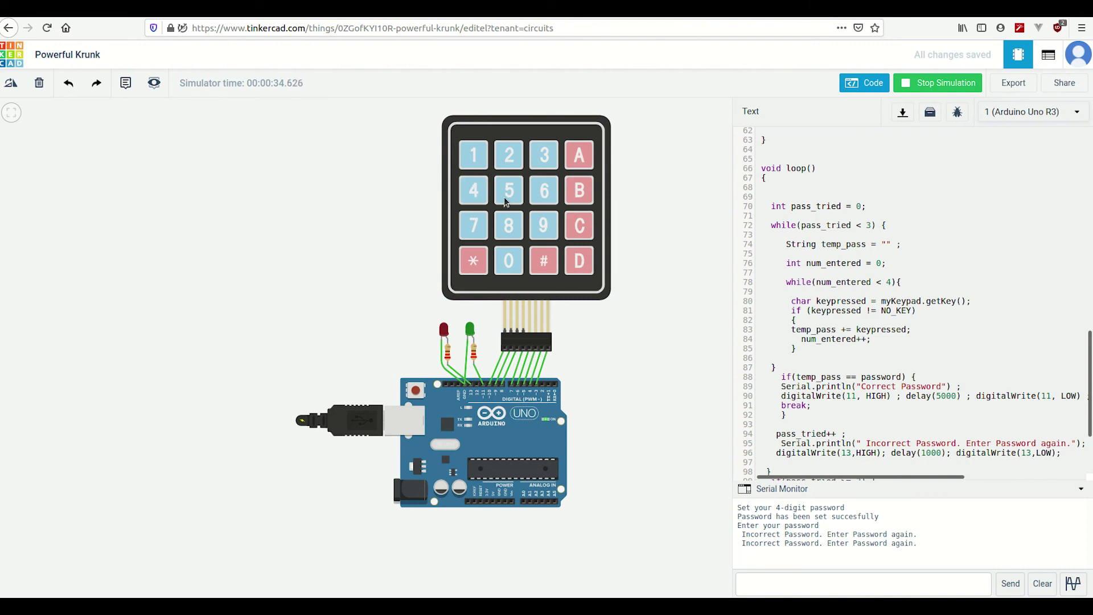
left_click(540, 198)
left_click(538, 160)
left_click(505, 196)
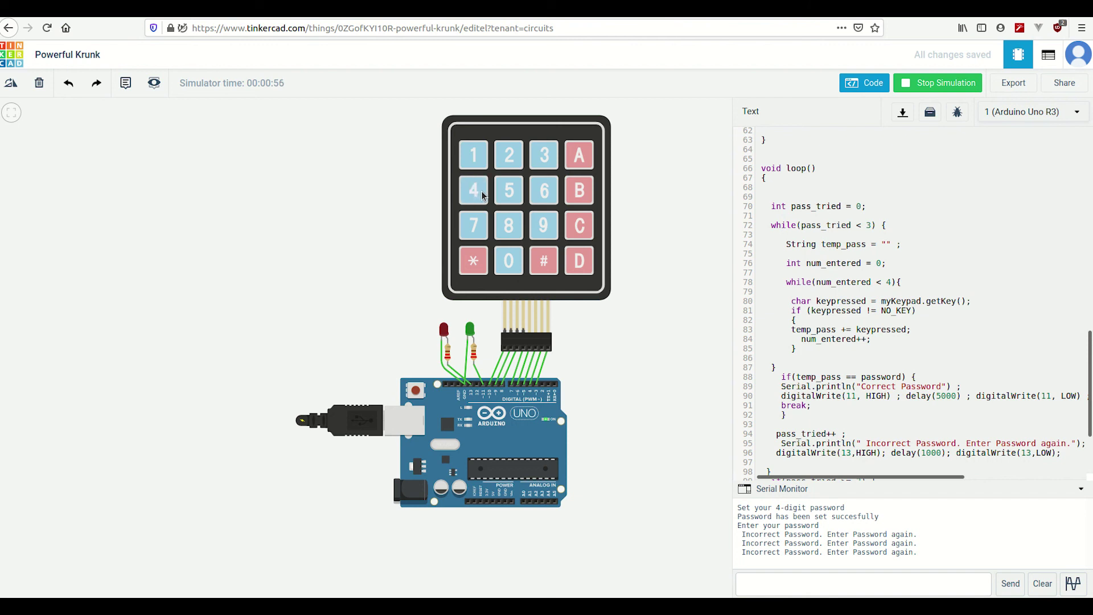
left_click(481, 190)
scroll(1015, 295, "up", 5)
scroll(1015, 294, "up", 3)
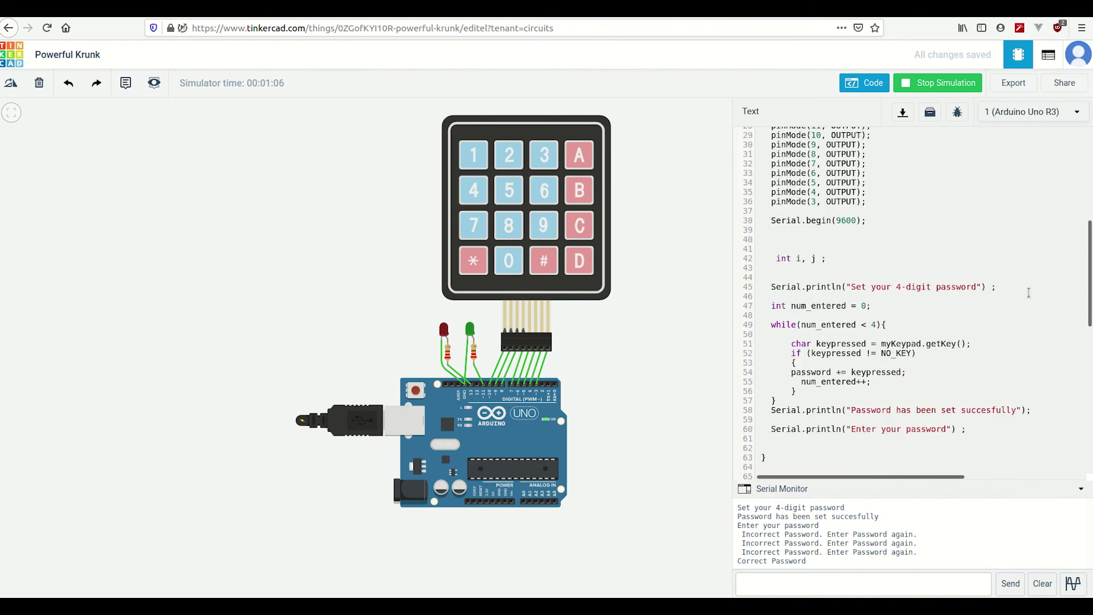
scroll(1015, 295, "up", 2)
scroll(1012, 239, "up", 4)
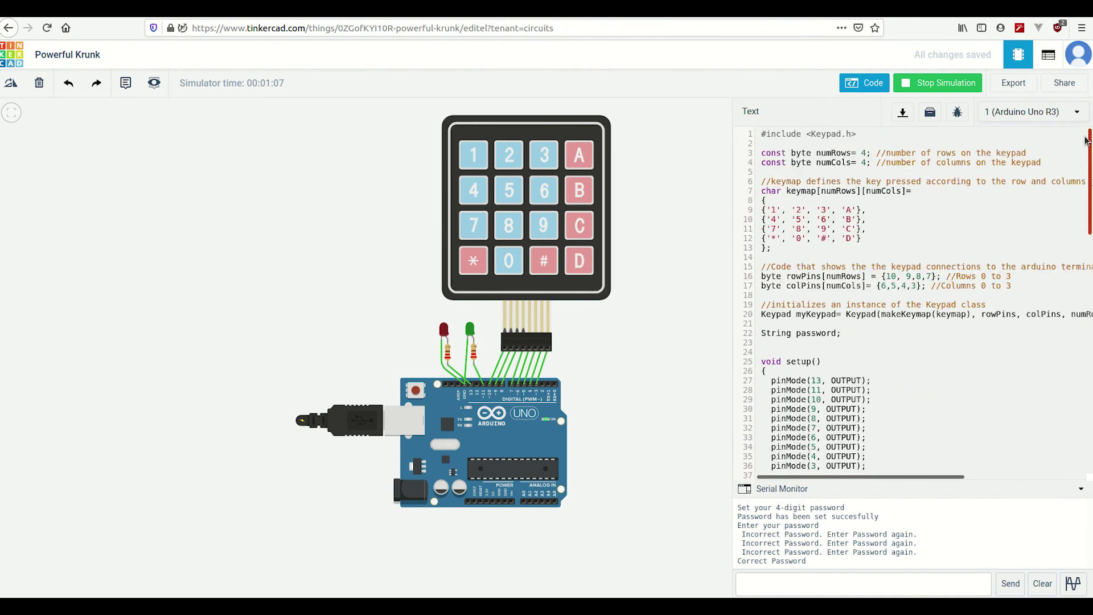